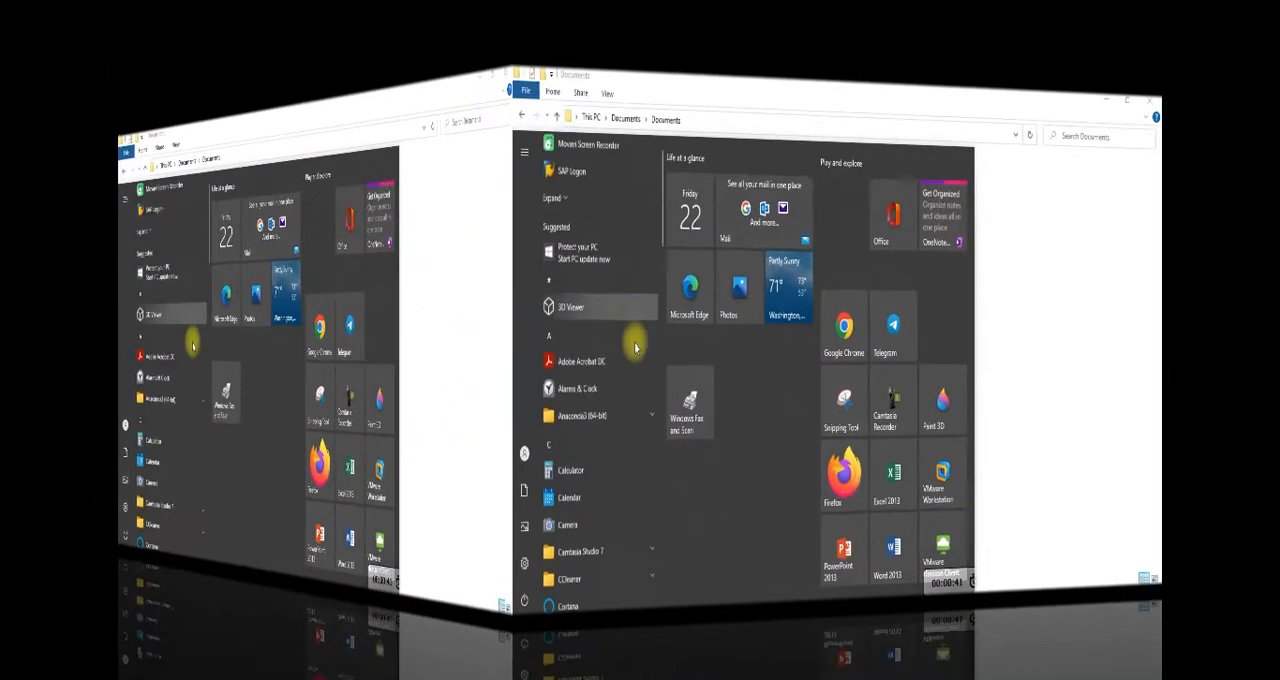
# Open Microsoft Store and search it for "pdf merger and spliter"
pyautogui.scroll(-3, 240, 346)
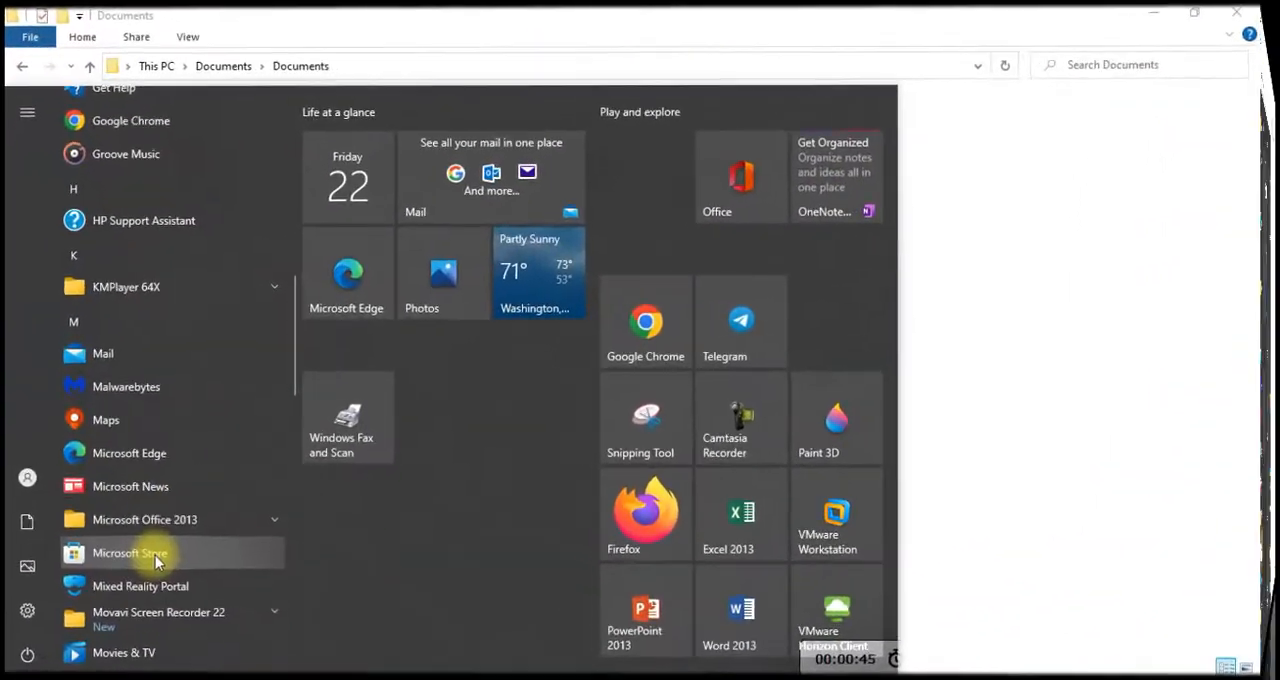
pyautogui.click(128, 556)
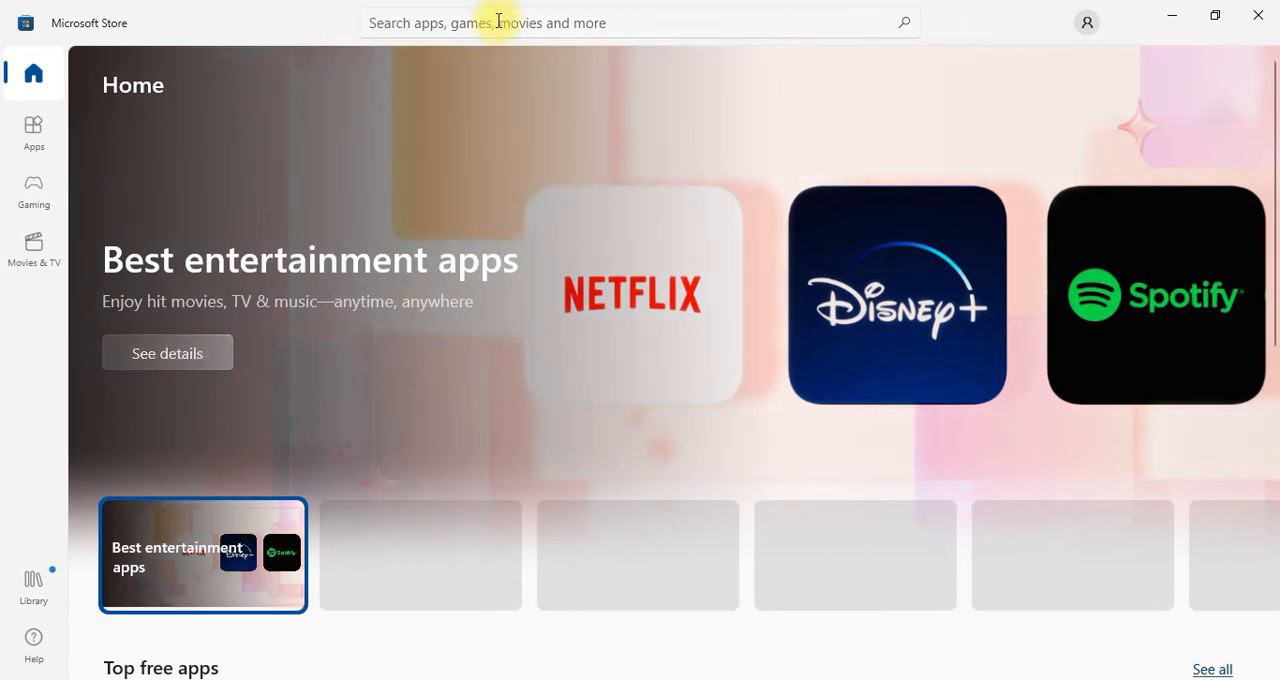
pyautogui.click(535, 24)
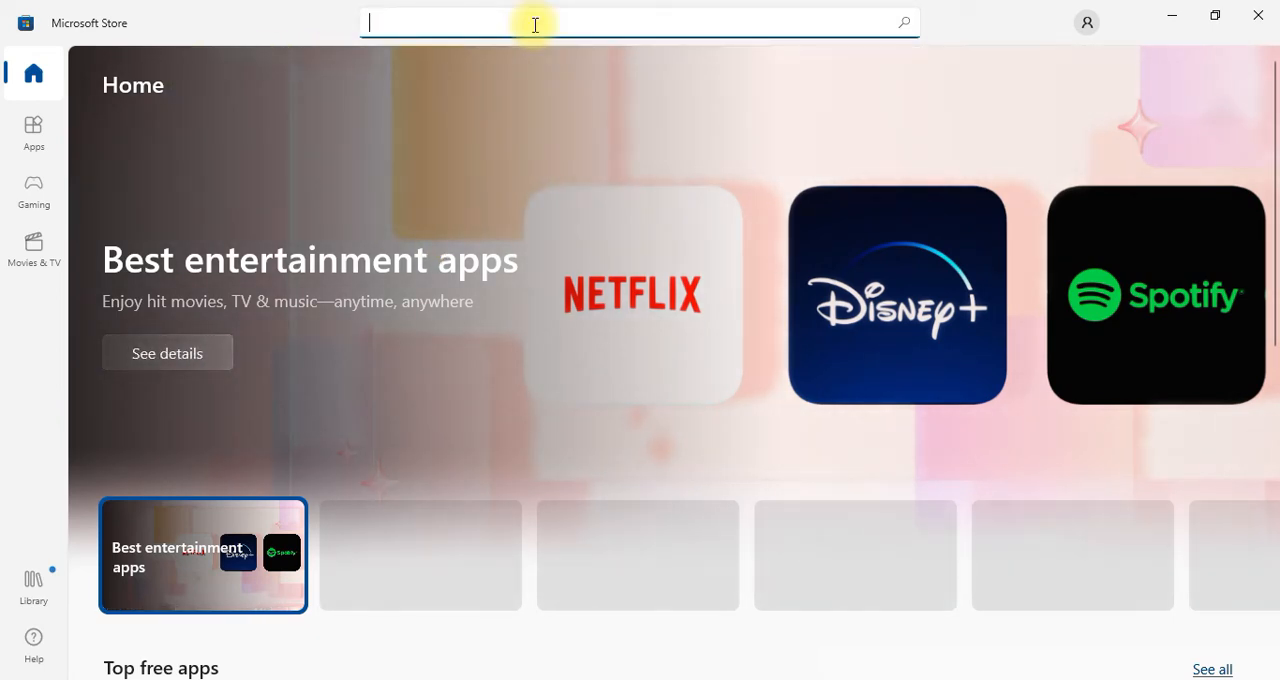
pyautogui.write('pdf ')
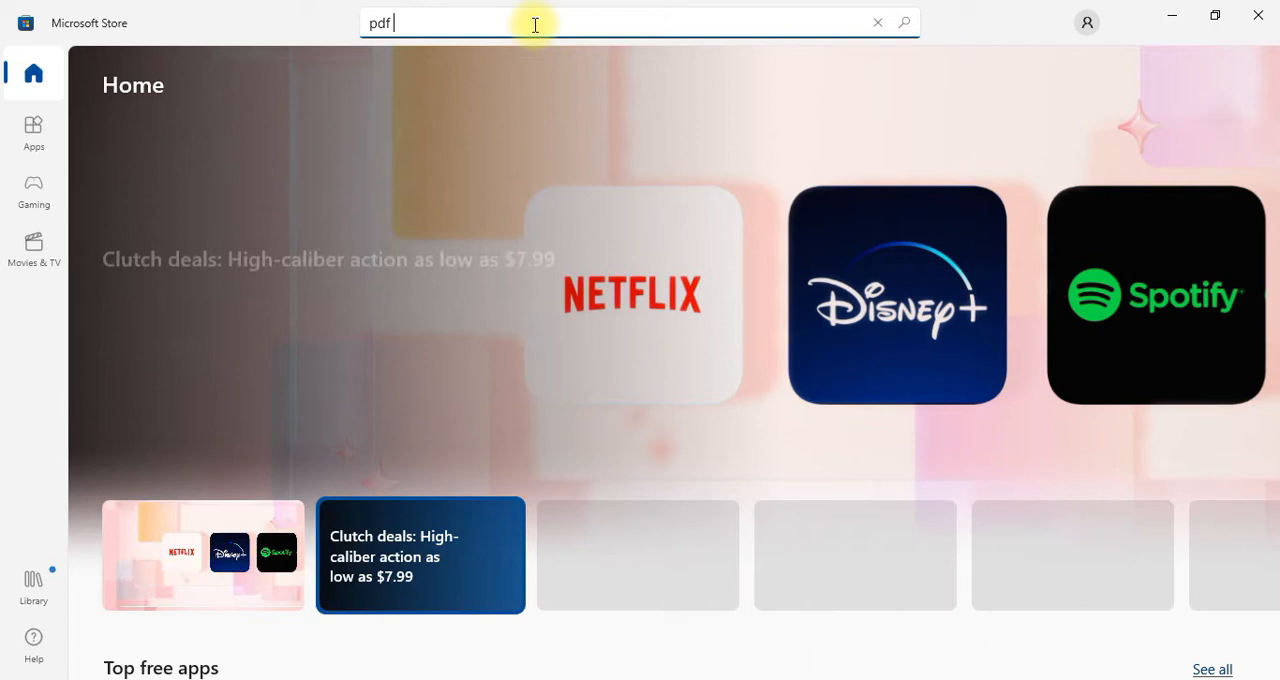
pyautogui.write('merger a')
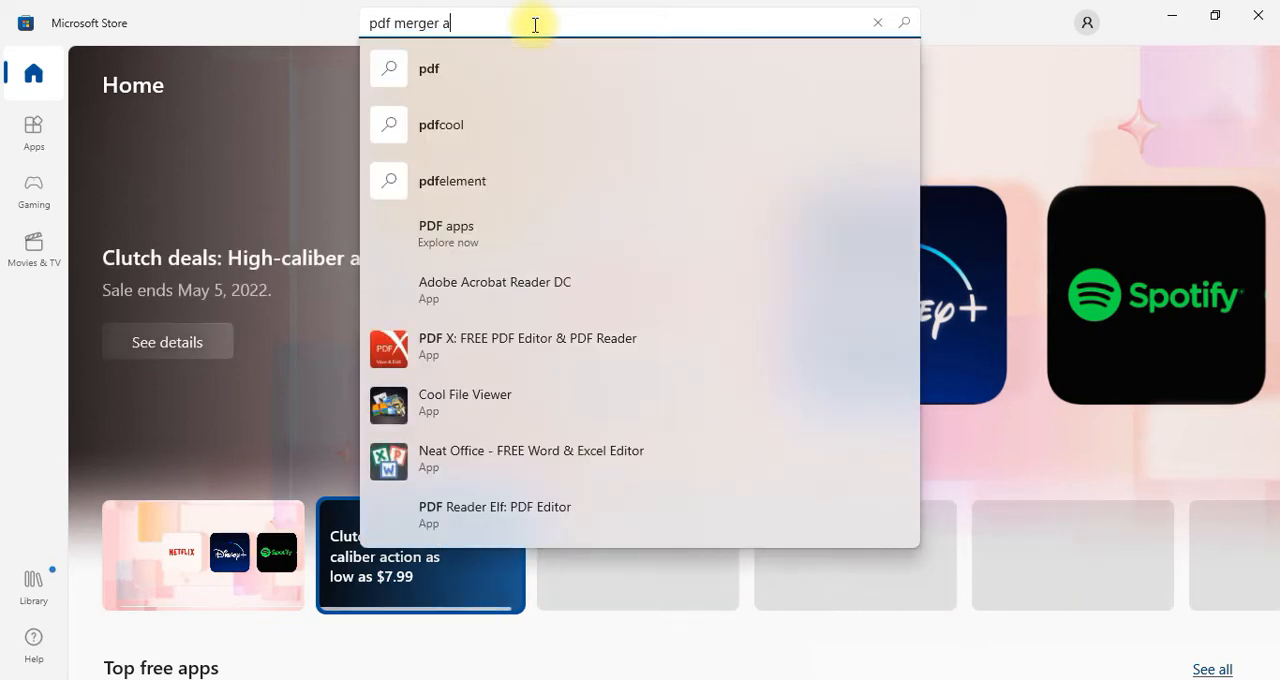
pyautogui.write('nd splite')
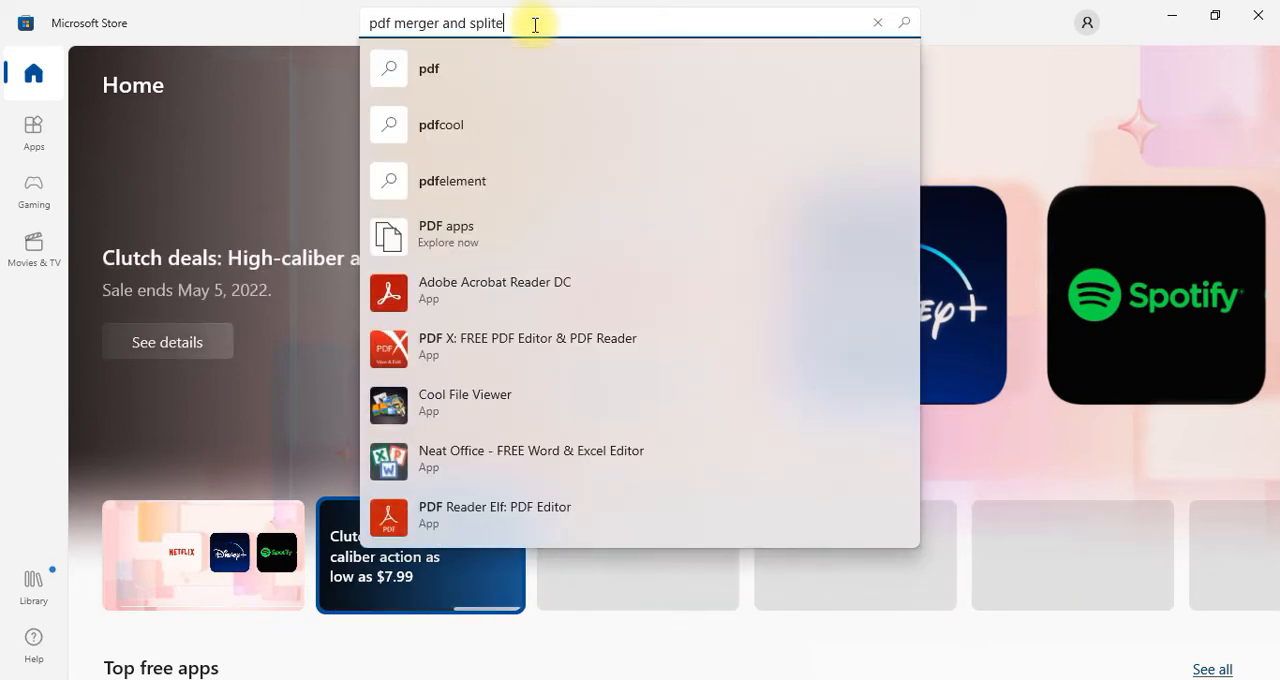
pyautogui.write('r')
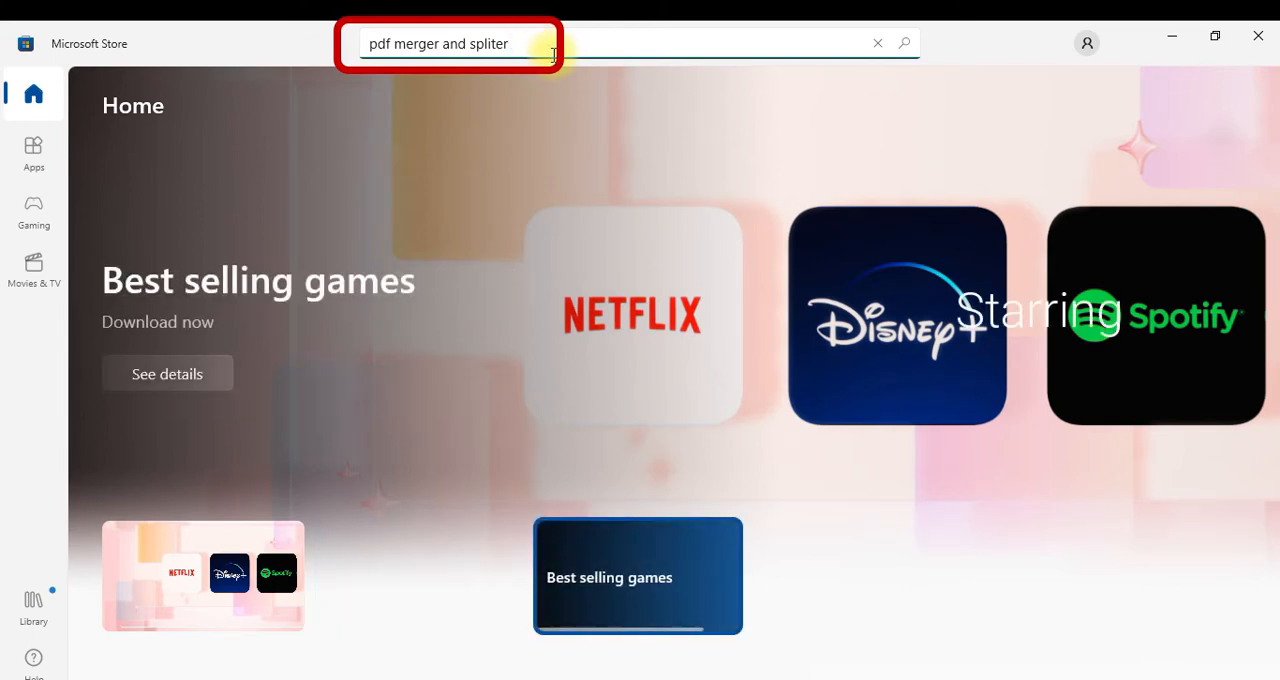
pyautogui.press('Return')
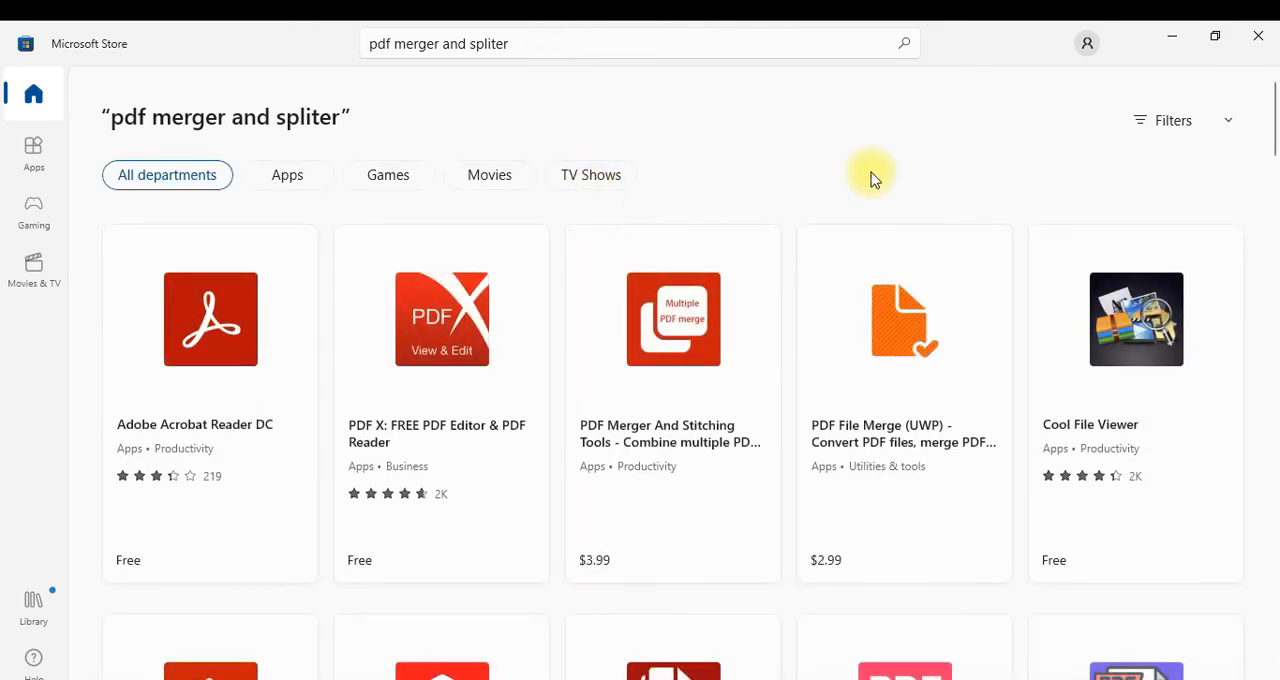
# Find the free PDF Merger & Splitter app by AnywaySoft in the search results and install it
pyautogui.scroll(-3, 780, 189)
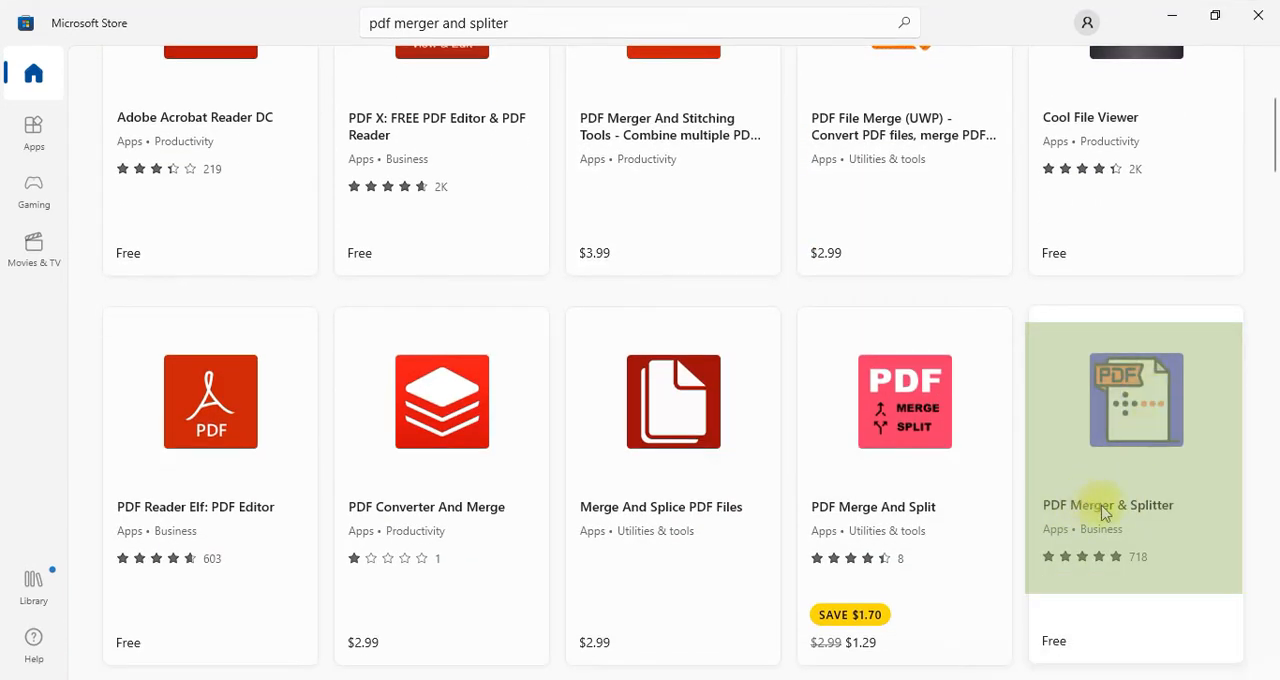
pyautogui.scroll(-1, 1175, 512)
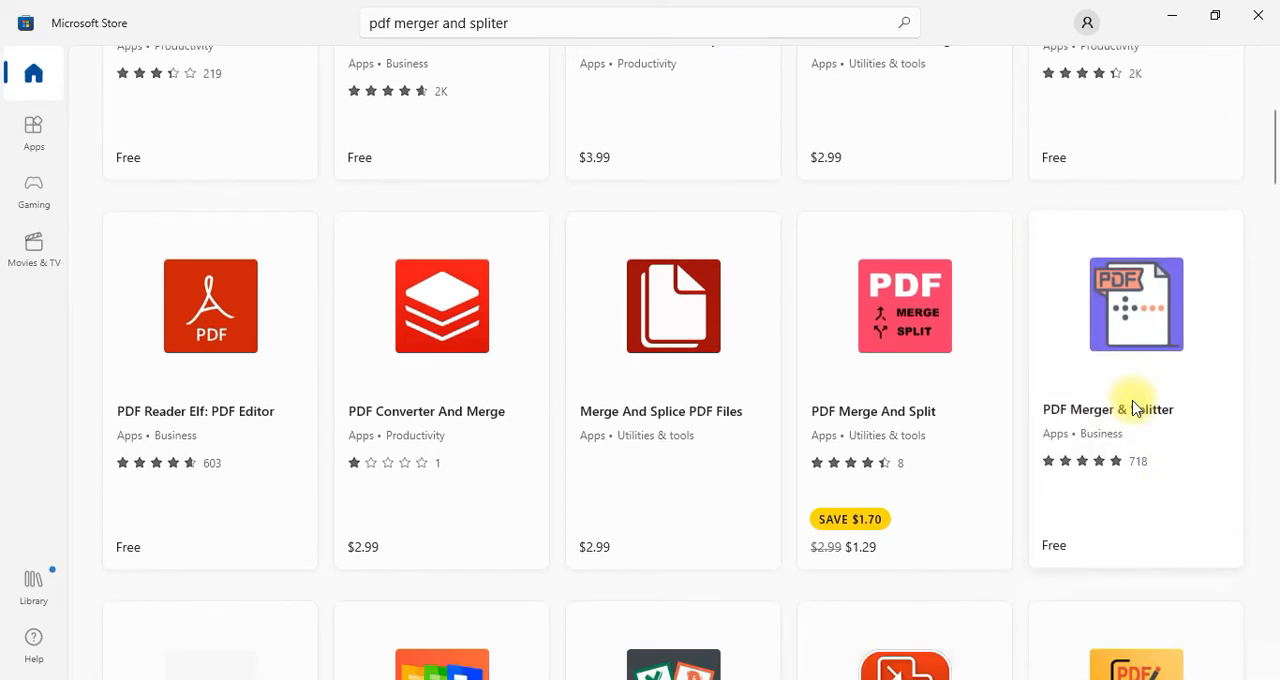
pyautogui.click(1131, 407)
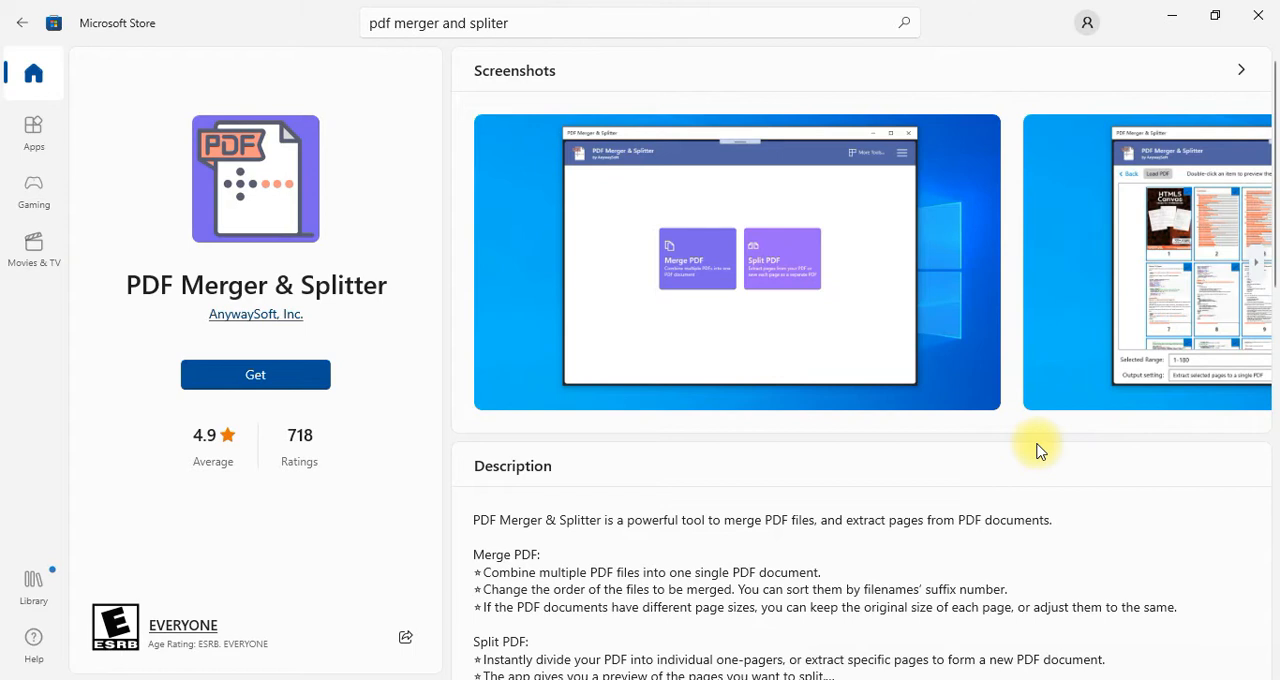
pyautogui.click(234, 376)
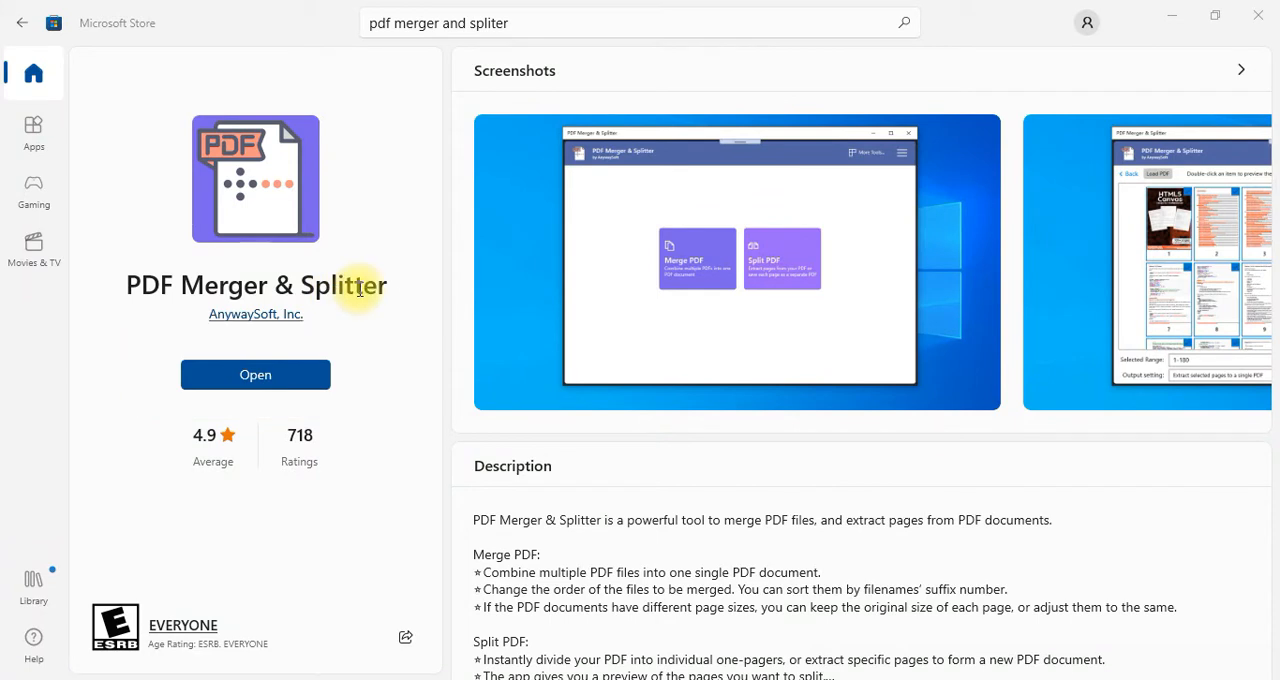
# Launch the installed PDF Merger & Splitter app and maximize its window
pyautogui.click(255, 379)
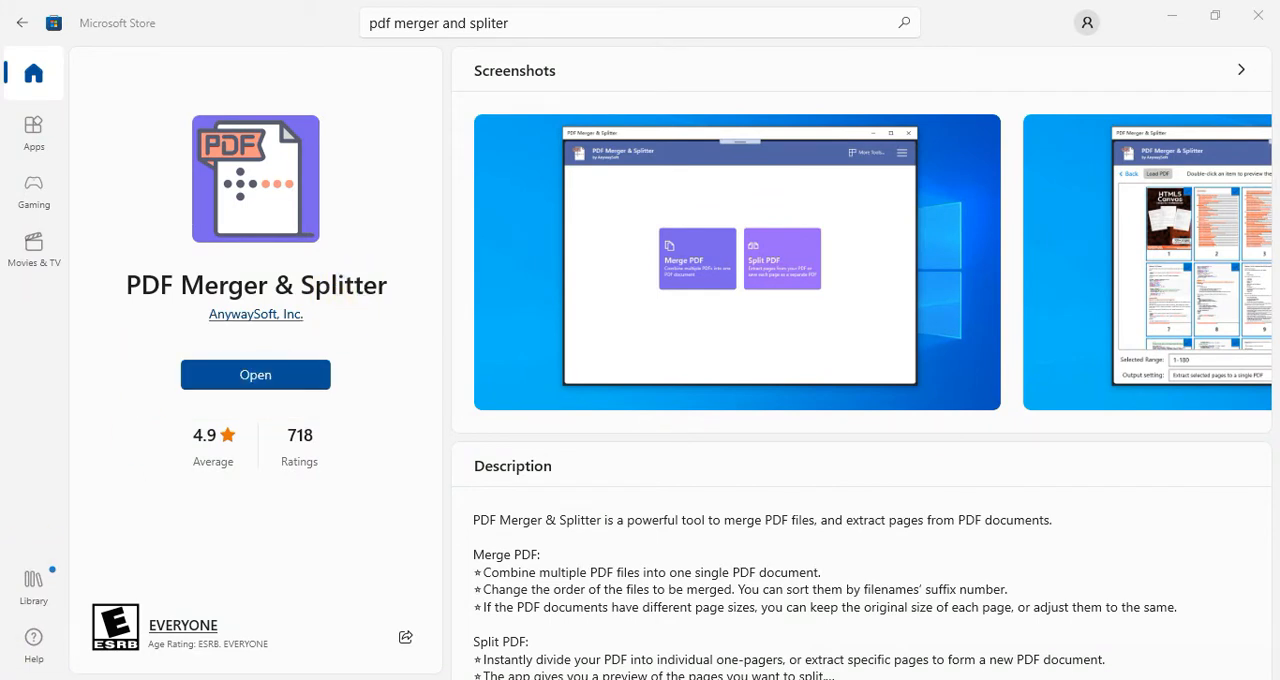
pyautogui.press('super')
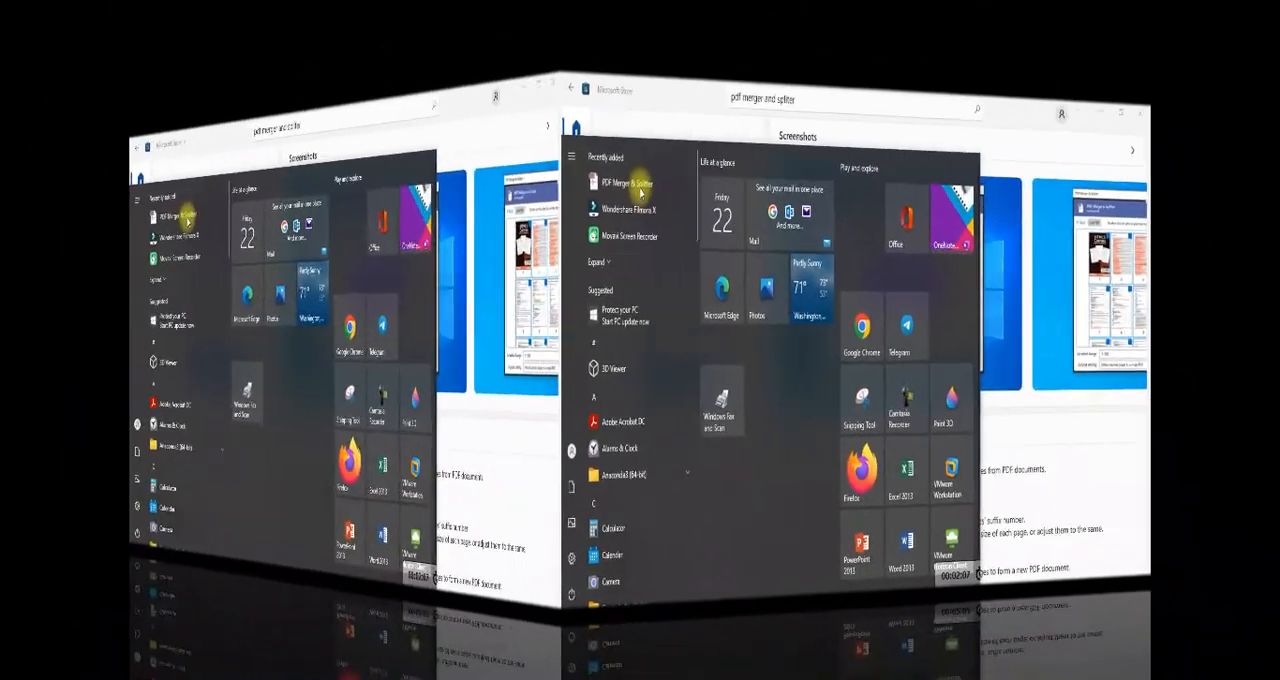
pyautogui.click(640, 191)
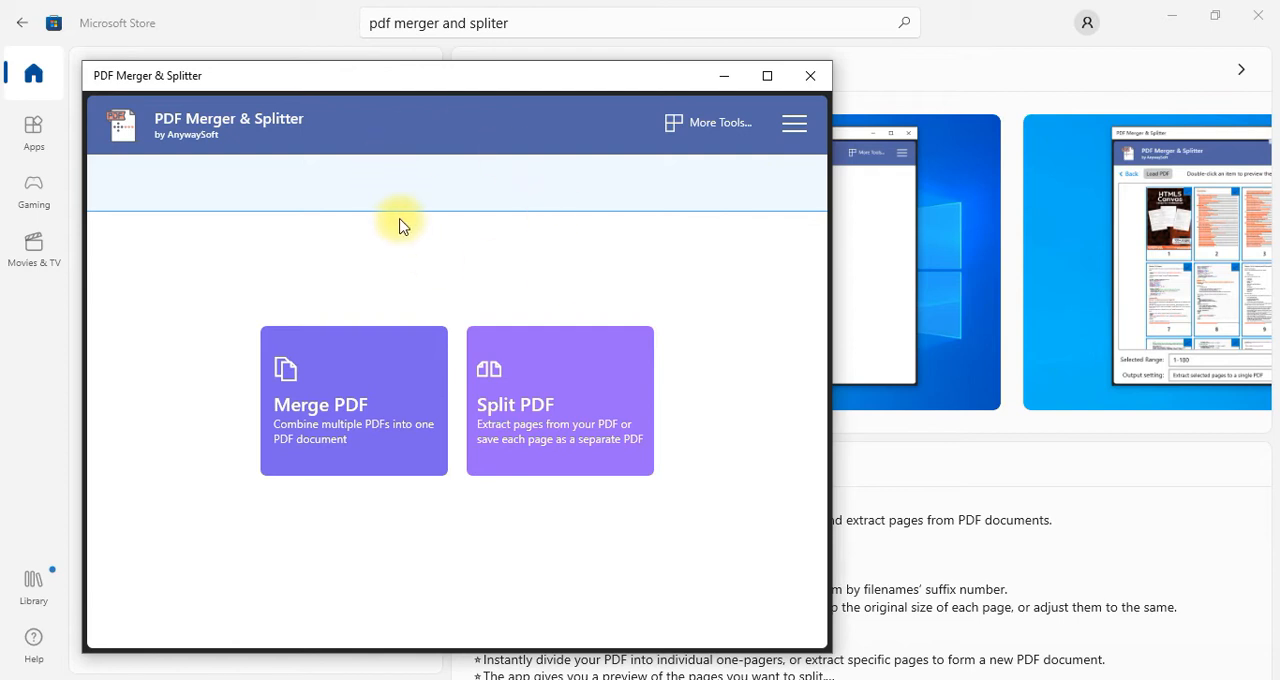
pyautogui.click(767, 76)
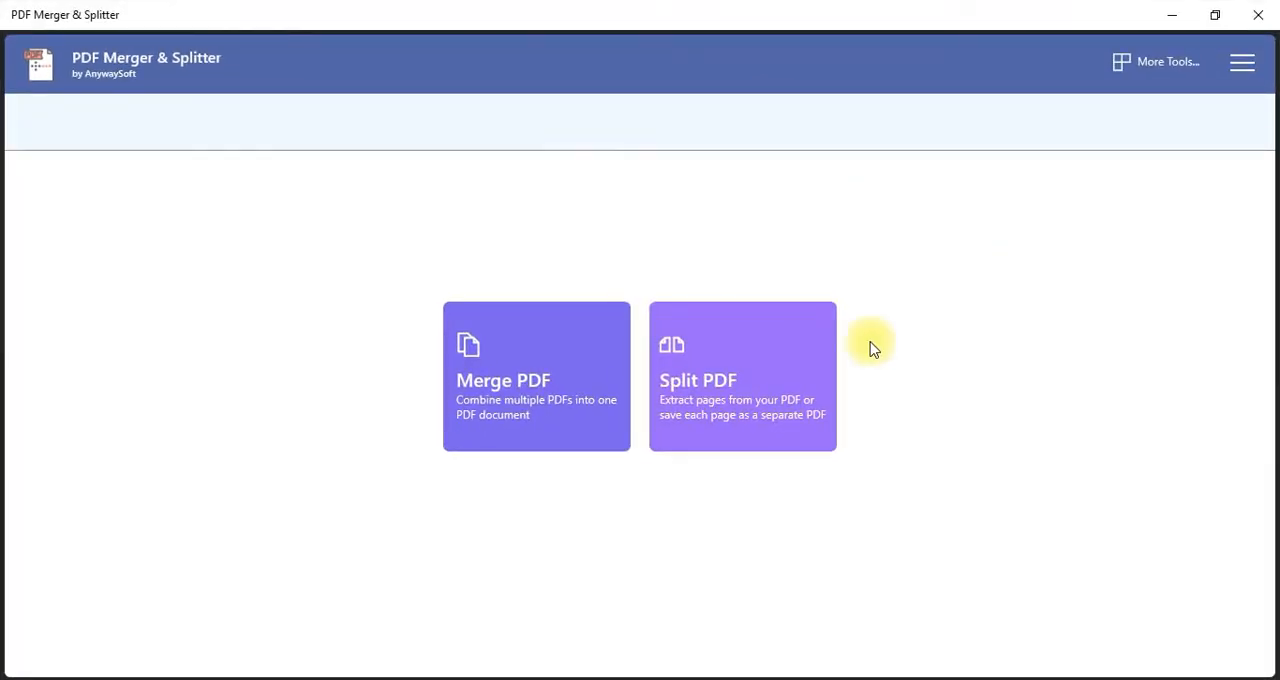
# Start a PDF merge and add the files Page-01, Page-02, Page-03 and Page-04 from the Documents folder
pyautogui.click(550, 403)
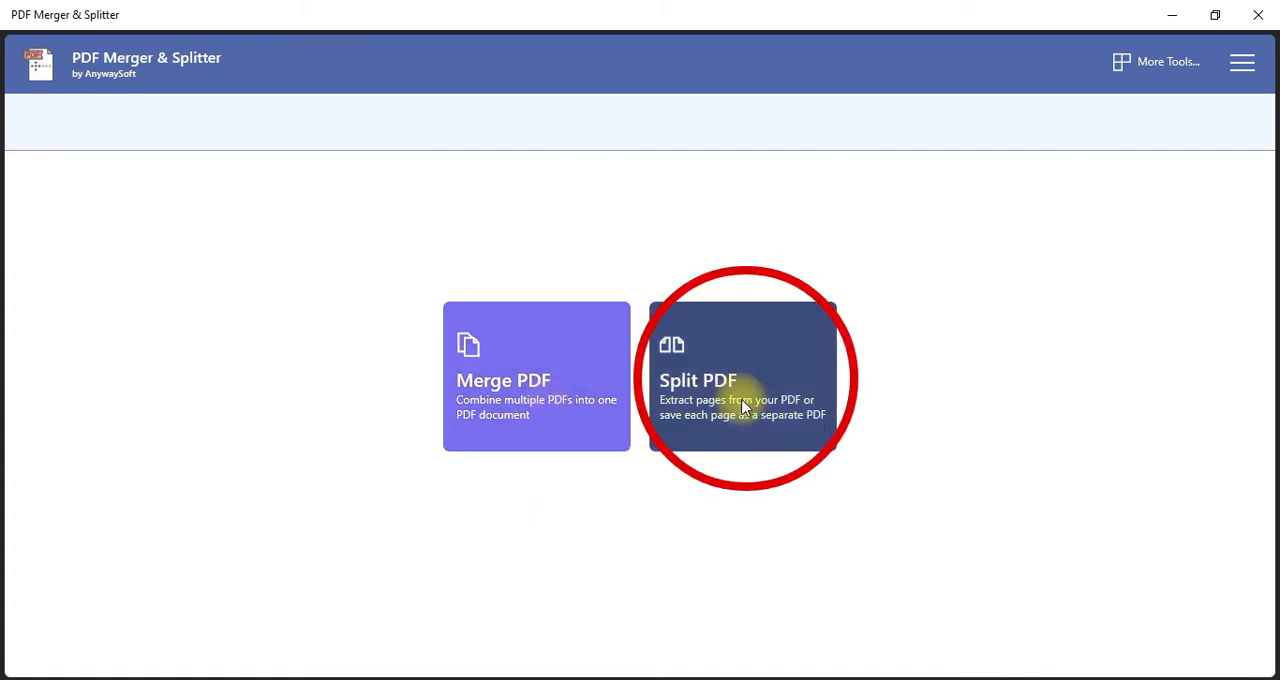
pyautogui.click(529, 400)
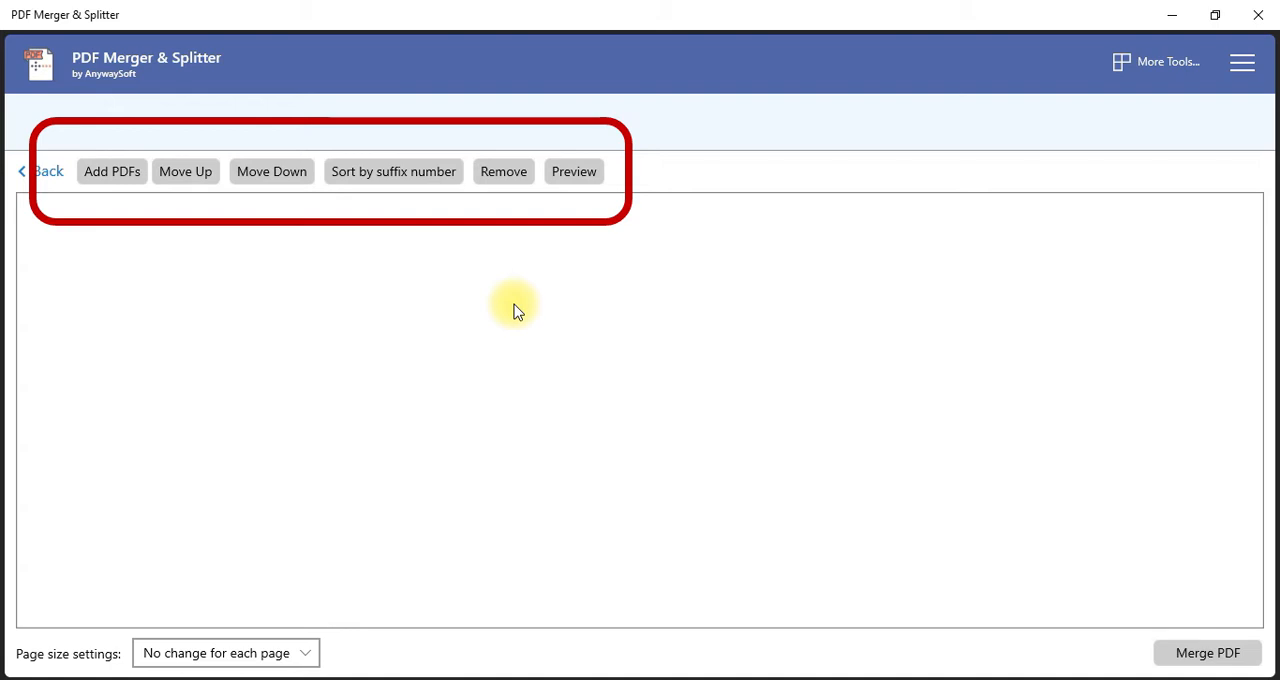
pyautogui.click(114, 176)
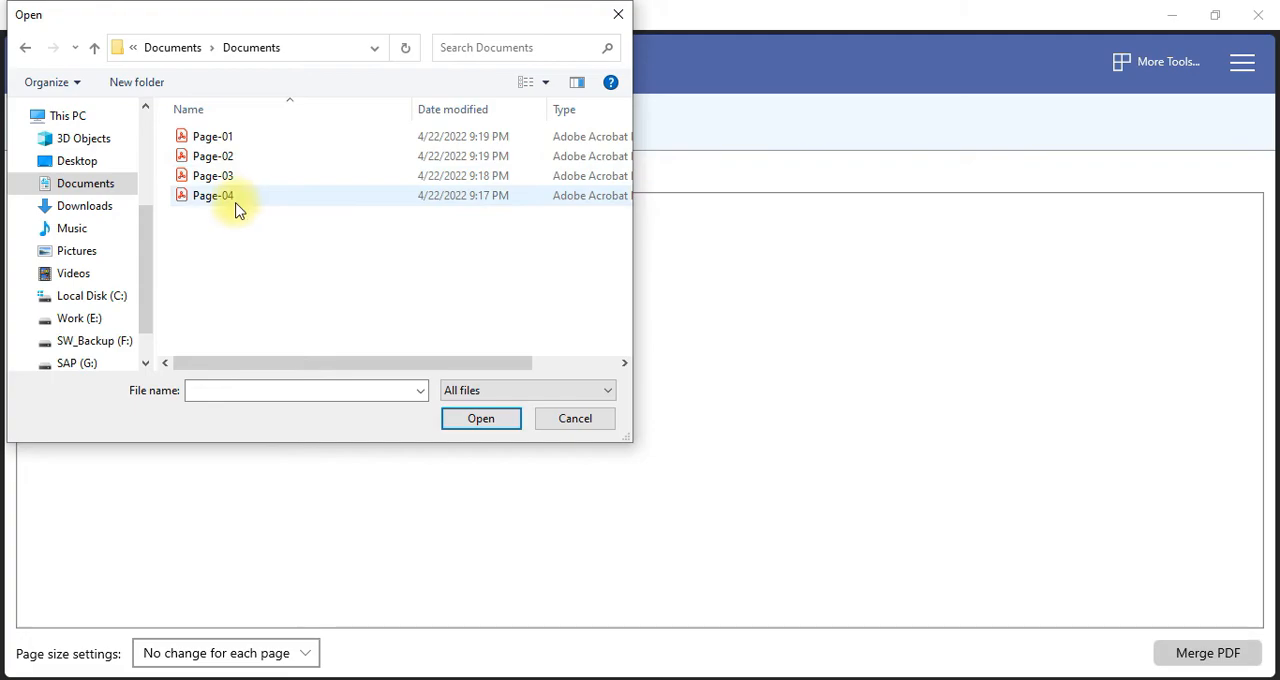
pyautogui.click(231, 138)
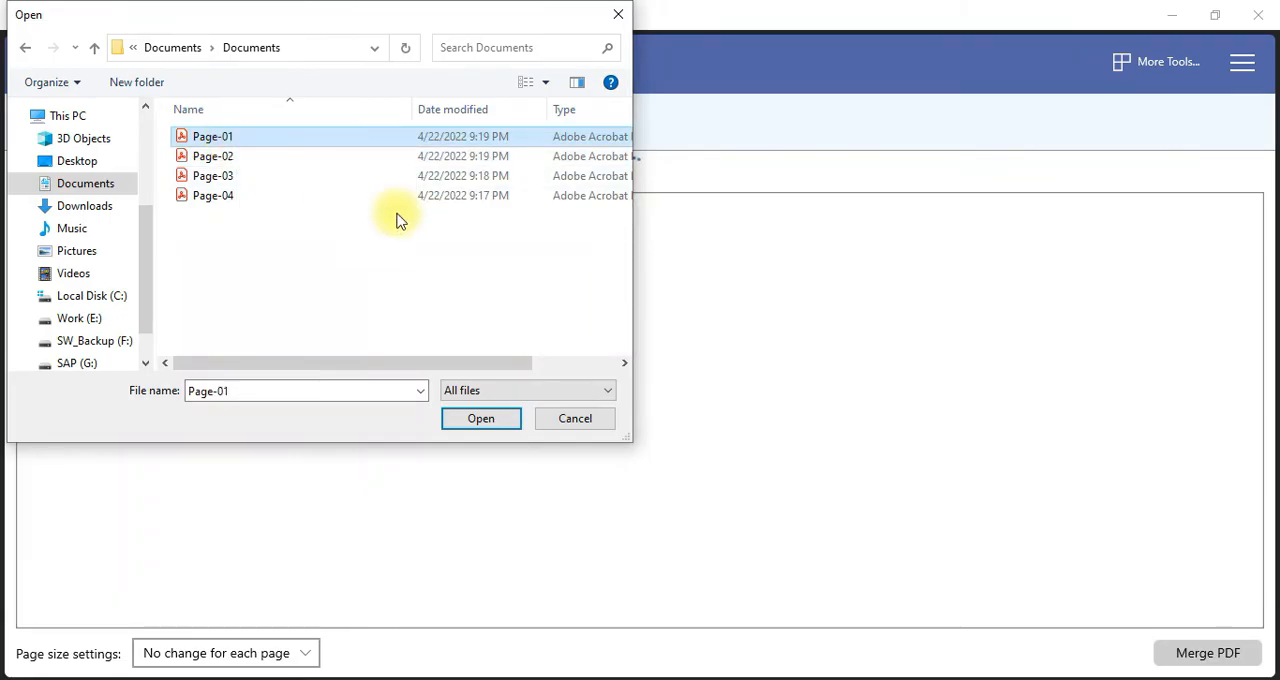
pyautogui.hotkey('shift', 'Down')
pyautogui.hotkey('shift', 'Down')
pyautogui.hotkey('shift', 'Down')
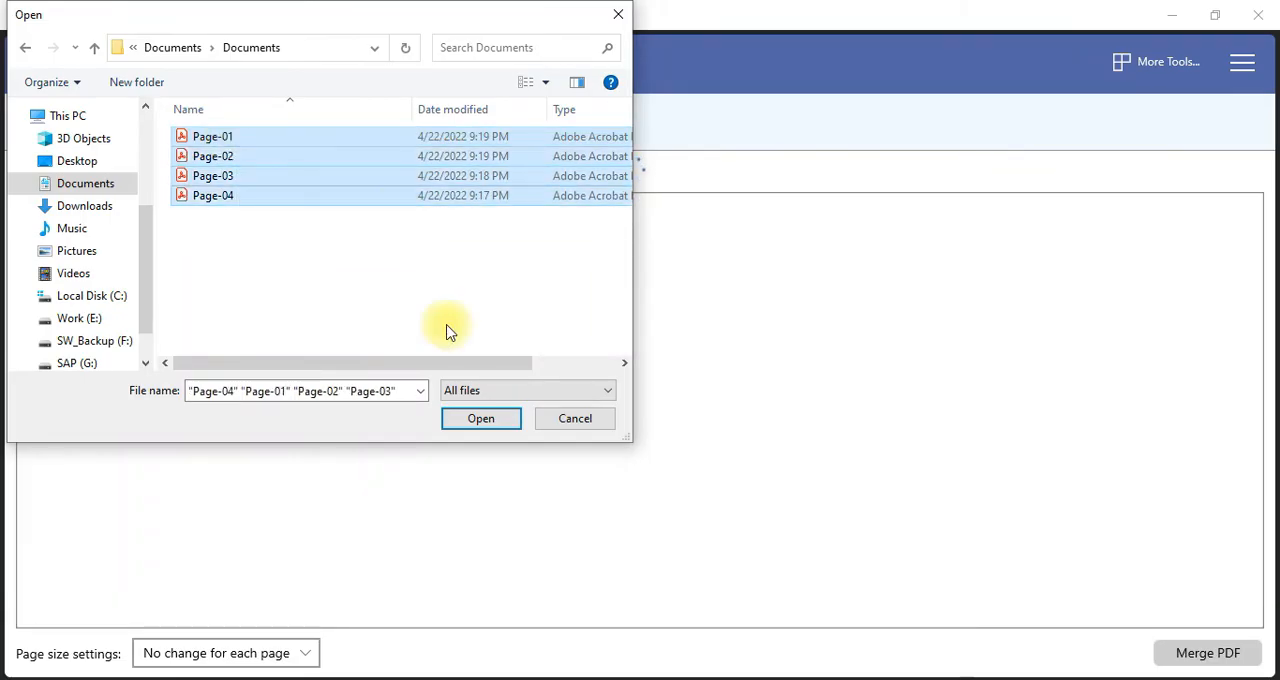
pyautogui.click(483, 420)
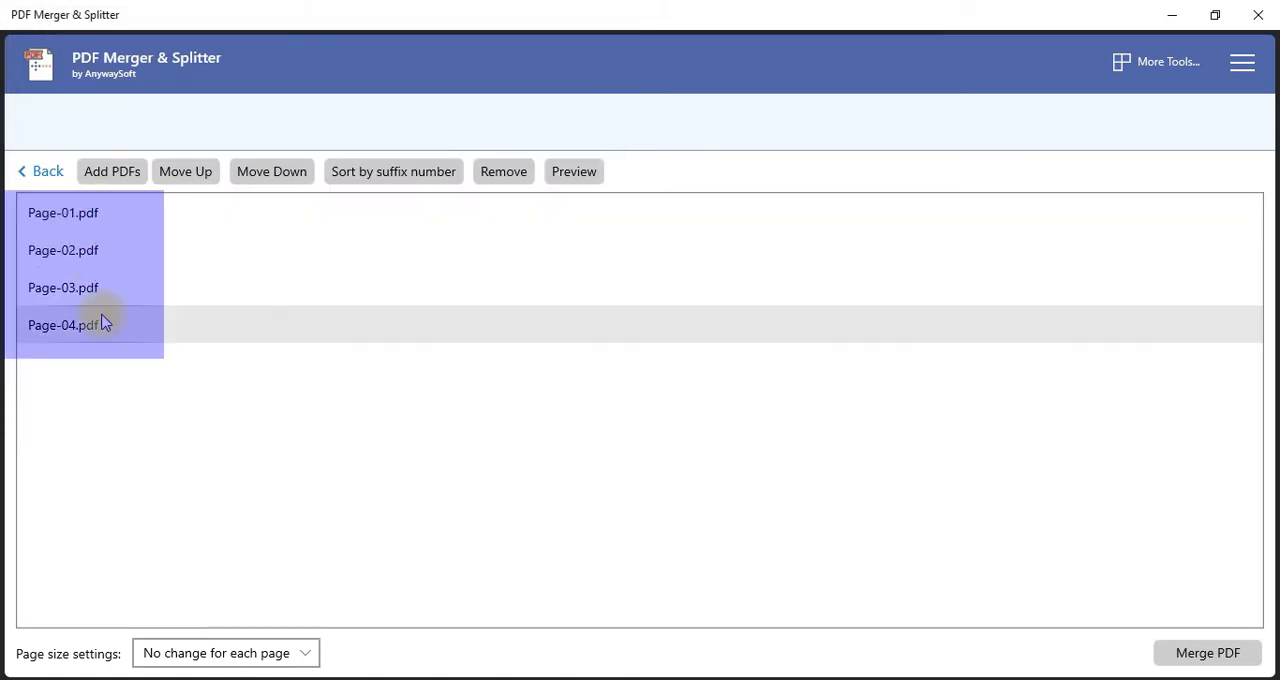
# Move Page-02.pdf up to first place and Page-03.pdf up to second place in the merge list
pyautogui.click(138, 405)
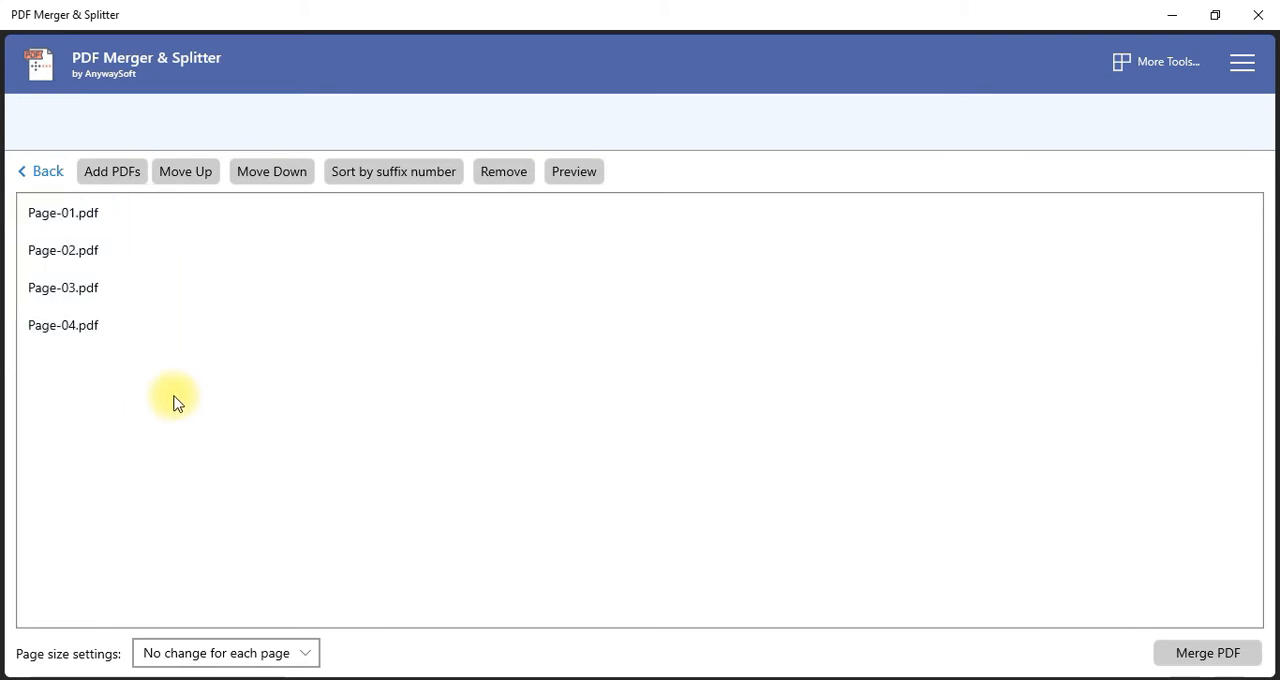
pyautogui.click(86, 250)
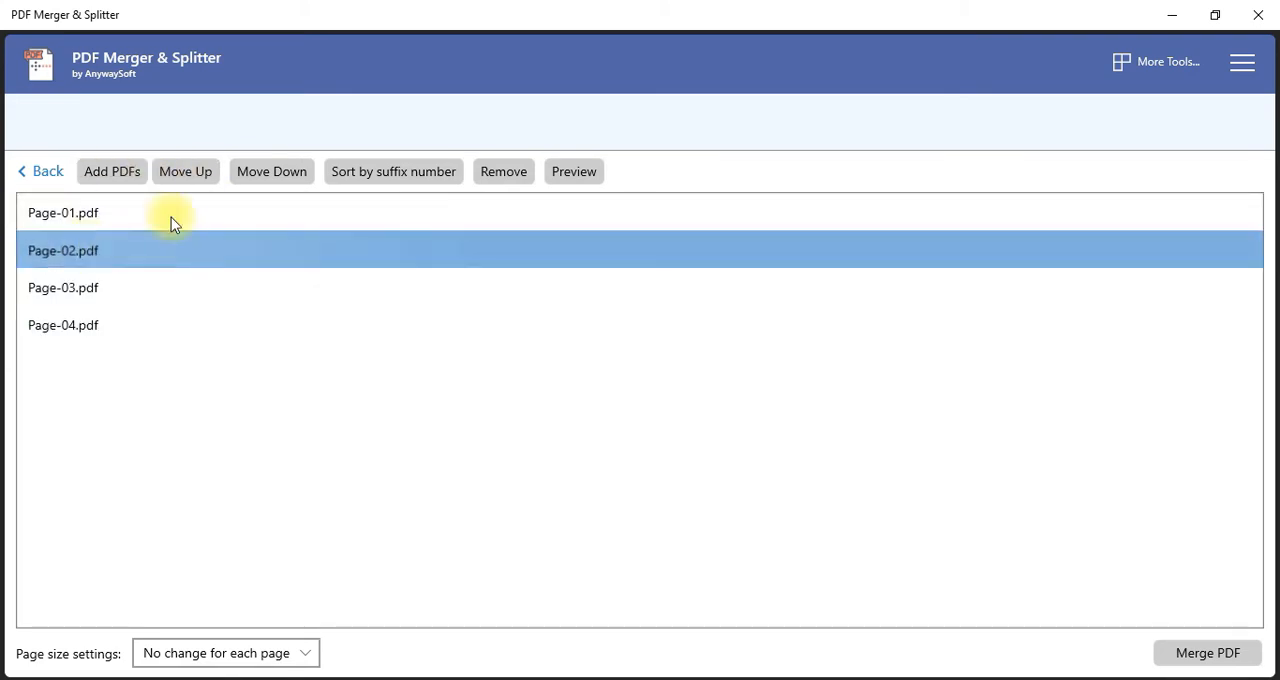
pyautogui.click(200, 174)
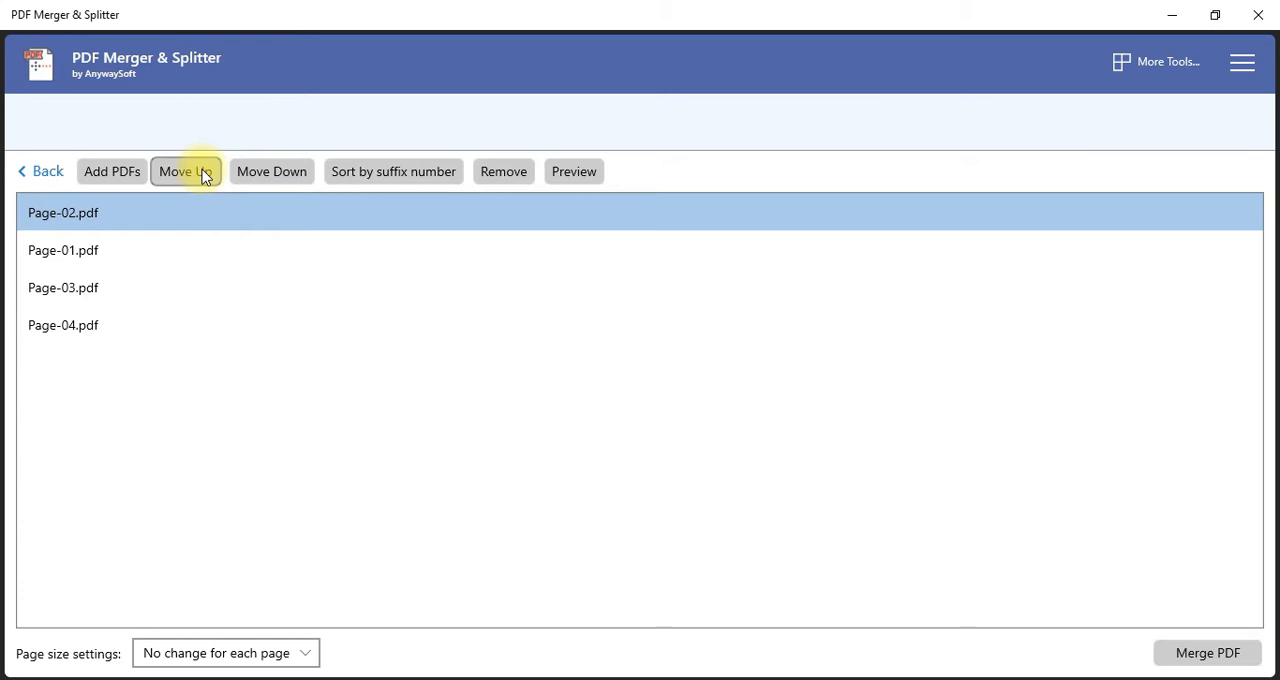
pyautogui.click(76, 290)
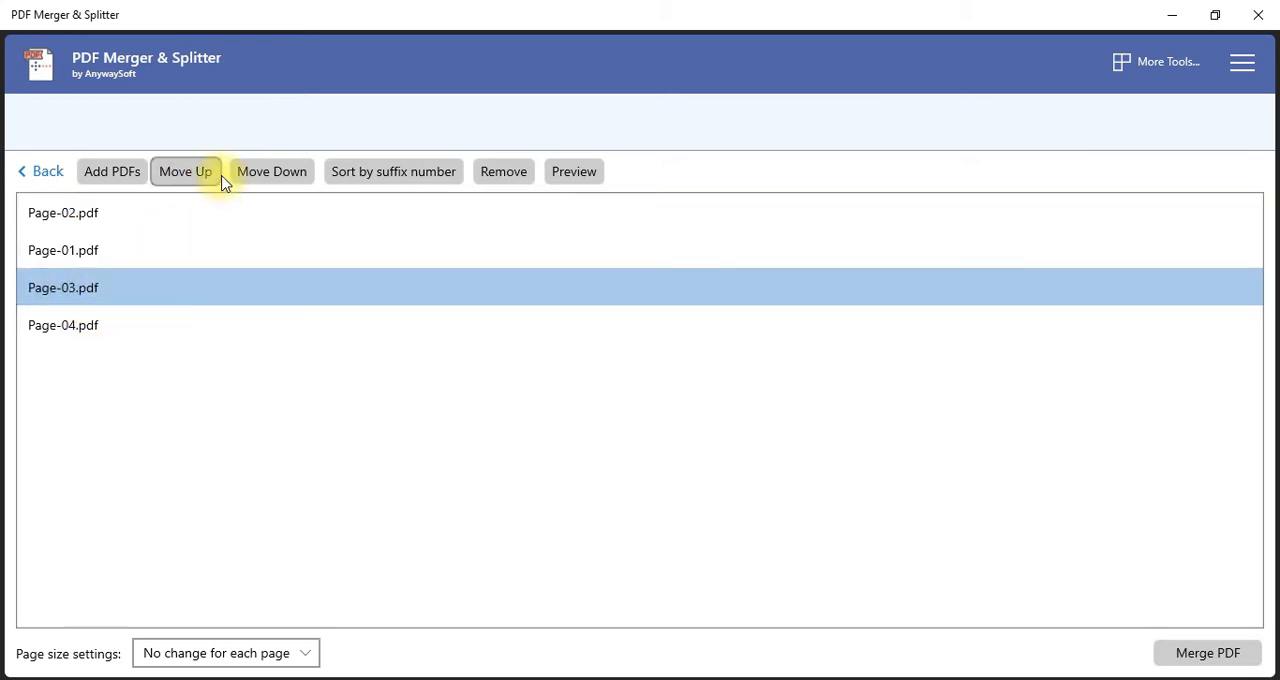
pyautogui.click(195, 175)
# Move Page-02.pdf and Page-03.pdf back down so the merge list runs from Page-01.pdf to Page-04.pdf
pyautogui.click(89, 288)
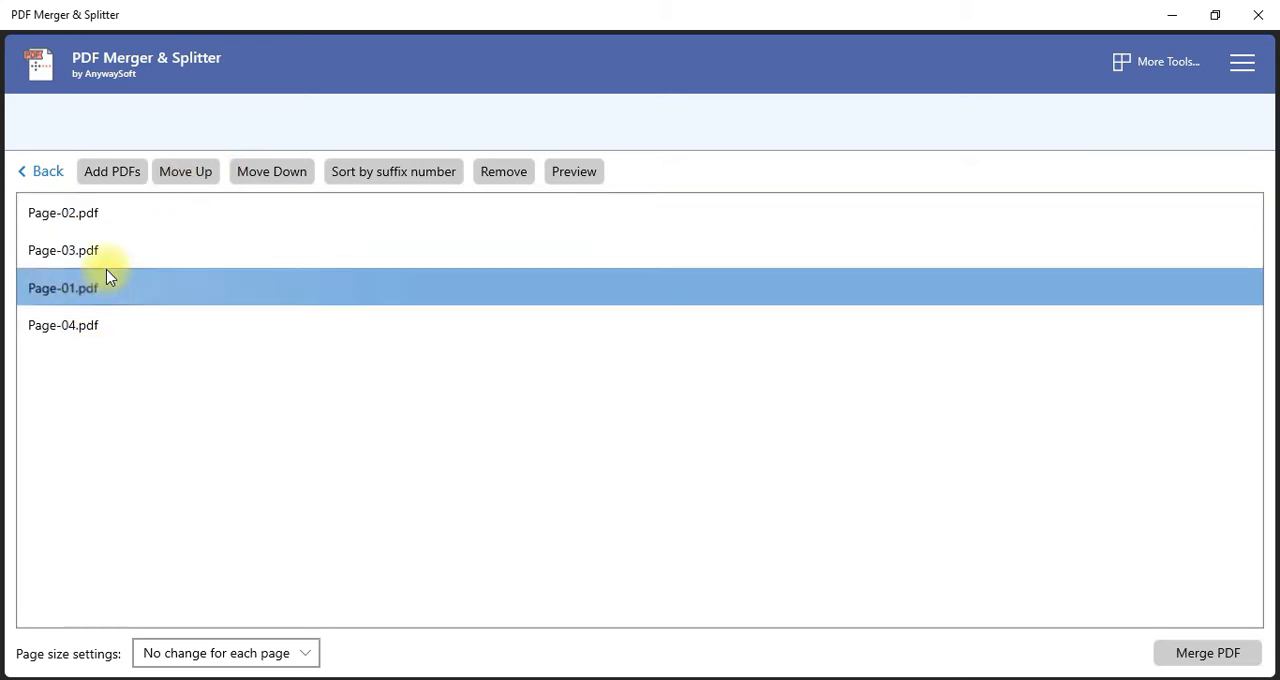
pyautogui.click(40, 212)
pyautogui.click(271, 172)
pyautogui.click(40, 214)
pyautogui.click(279, 174)
pyautogui.click(279, 176)
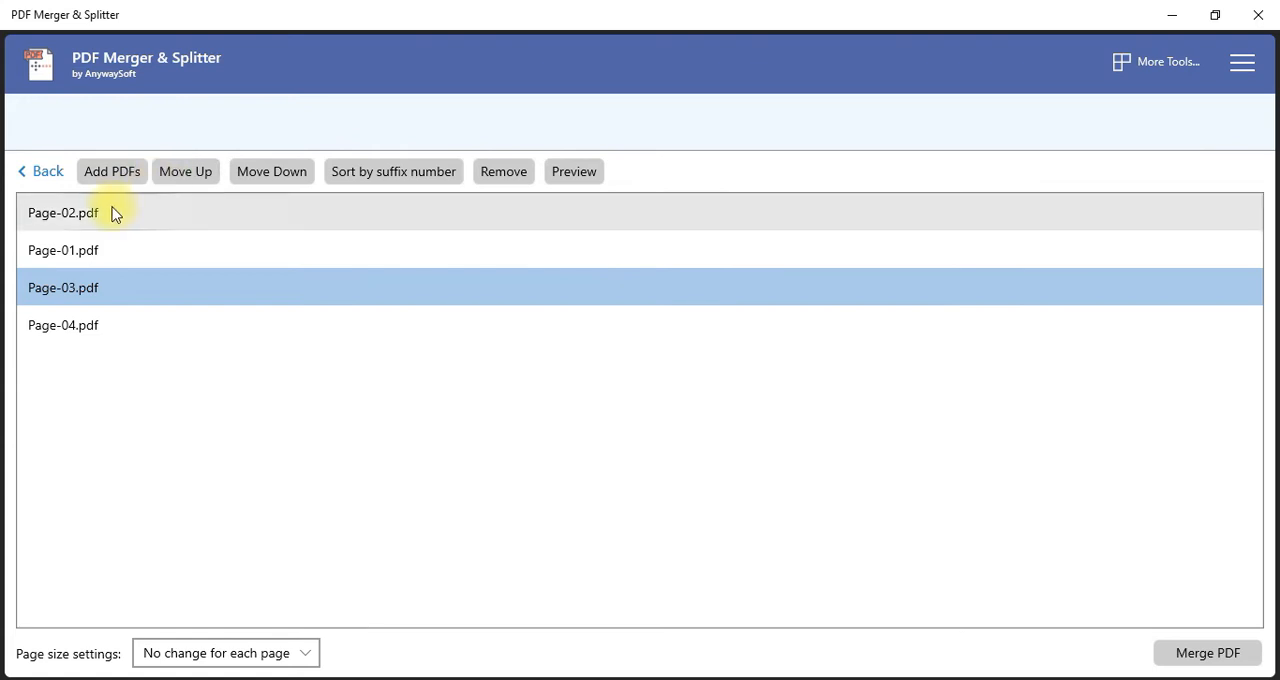
pyautogui.click(112, 212)
pyautogui.click(292, 174)
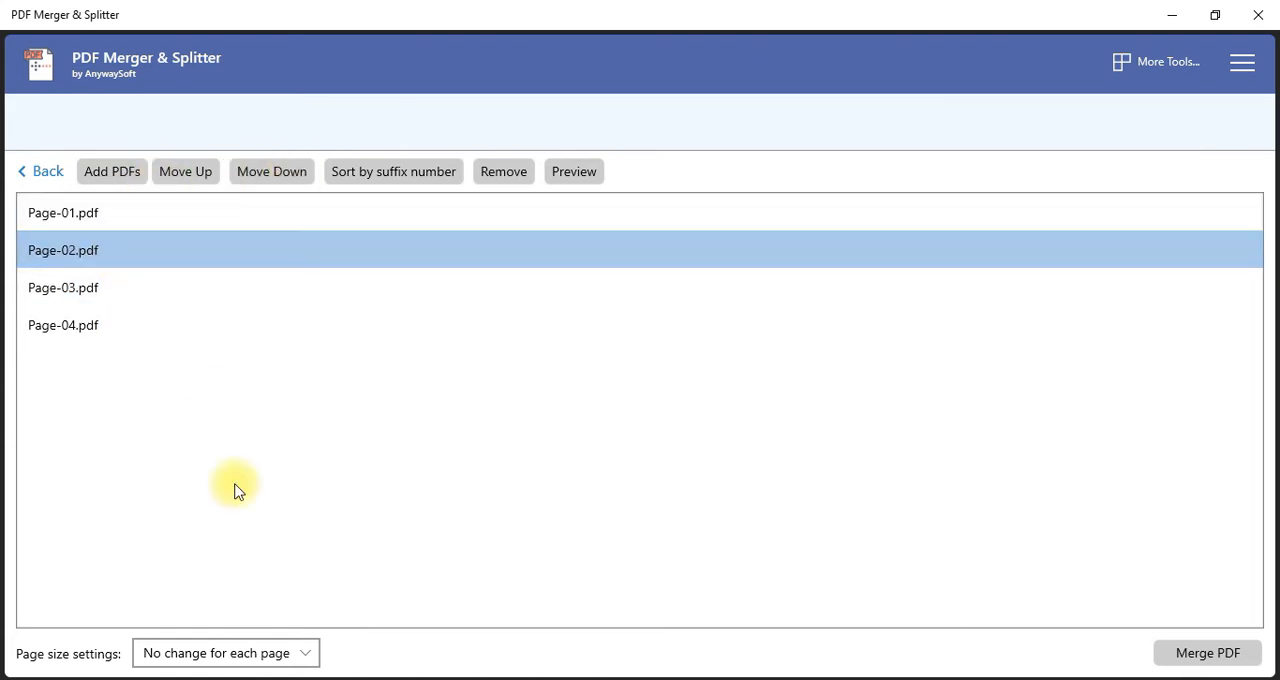
# Restore the window size, merge the listed PDFs and save the output in Documents as MergedPDF_File
pyautogui.click(1212, 18)
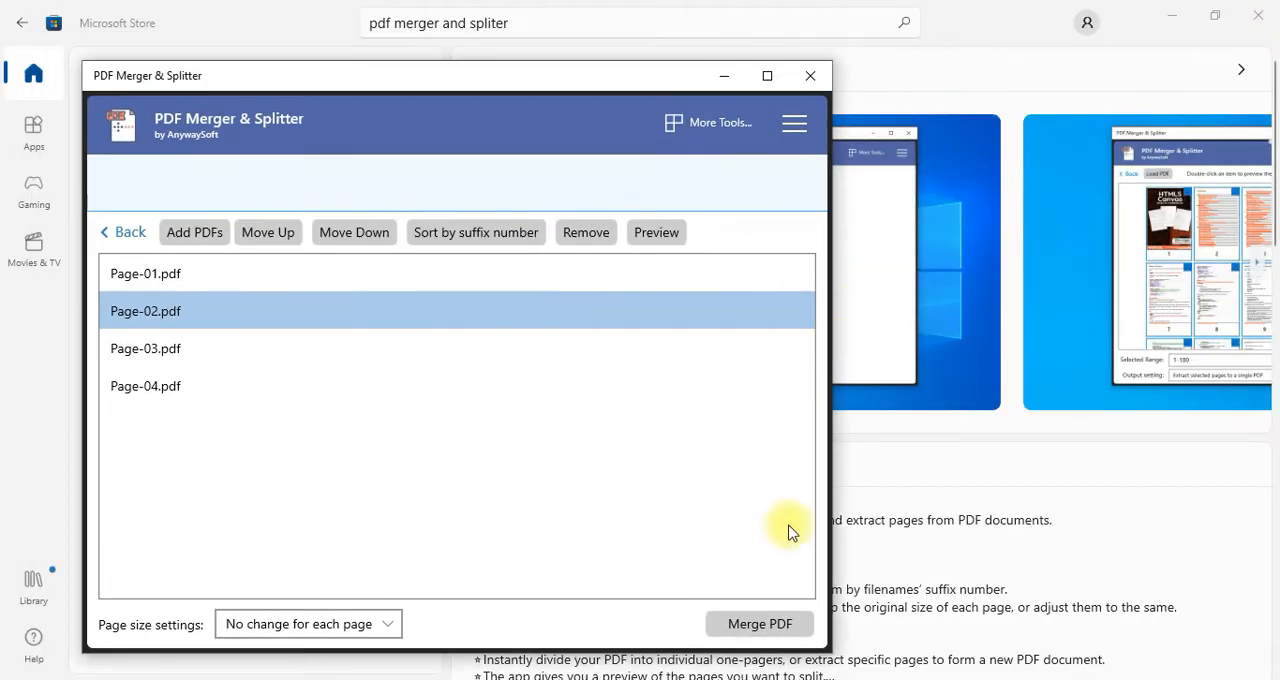
pyautogui.click(765, 625)
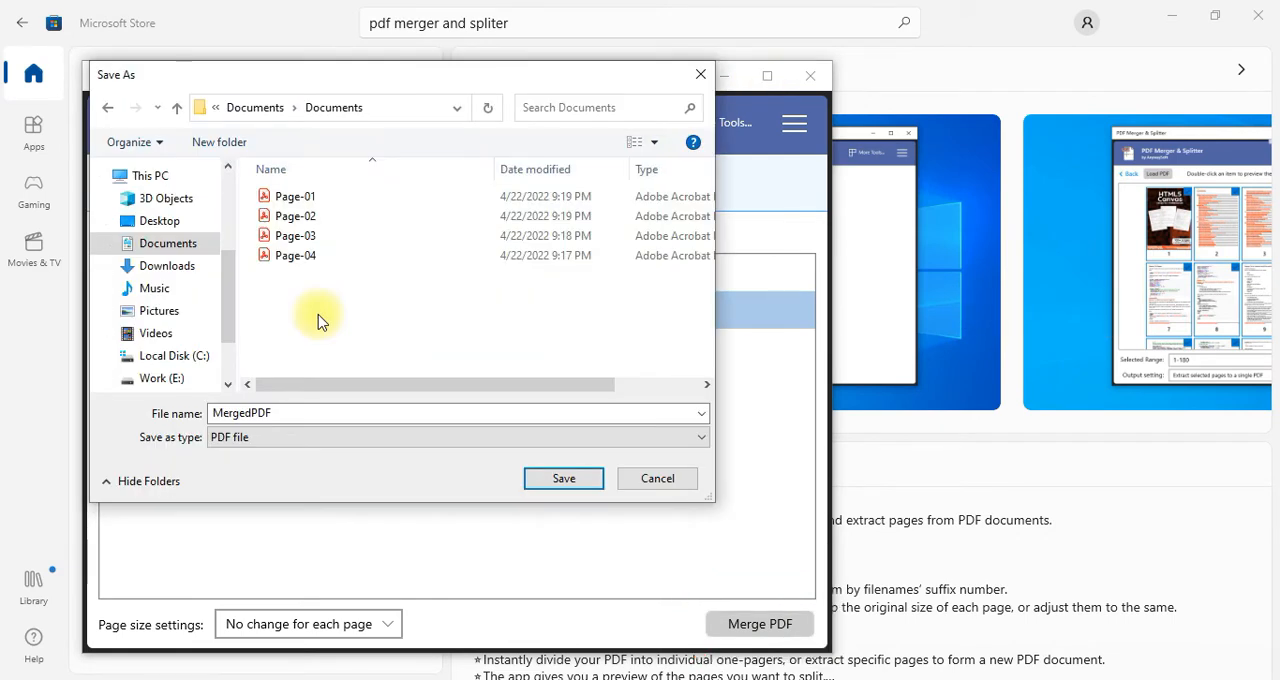
pyautogui.doubleClick(321, 415)
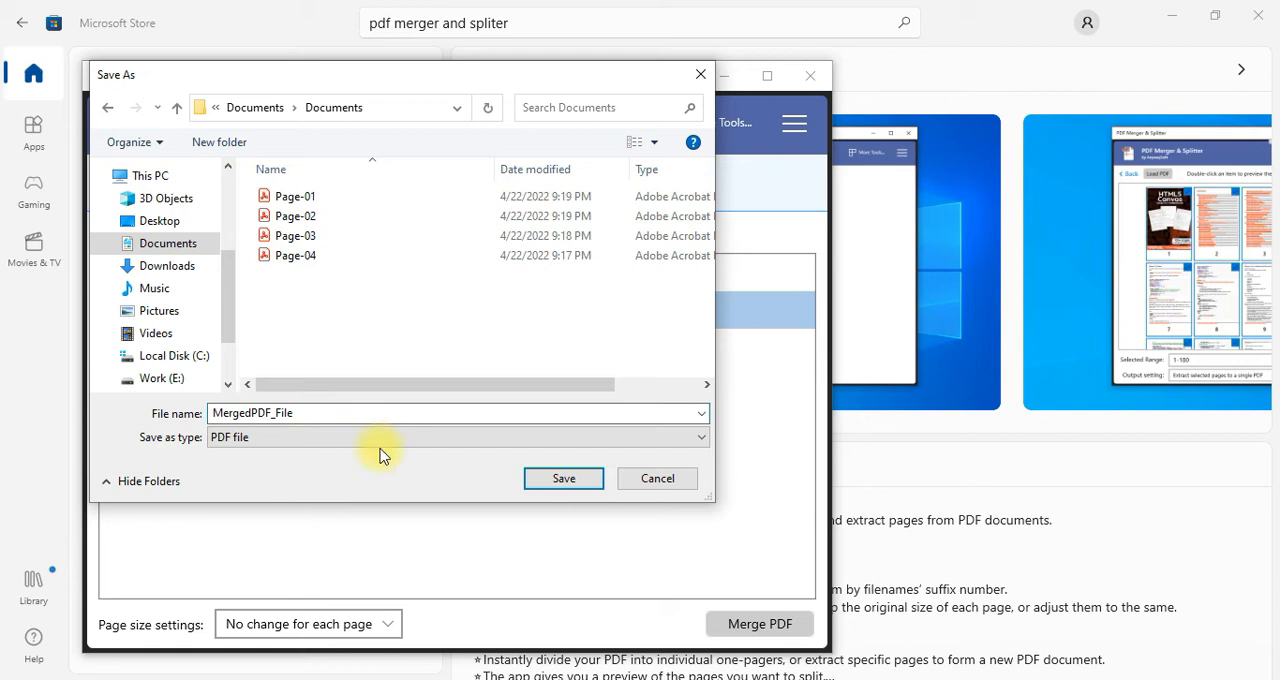
pyautogui.click(553, 482)
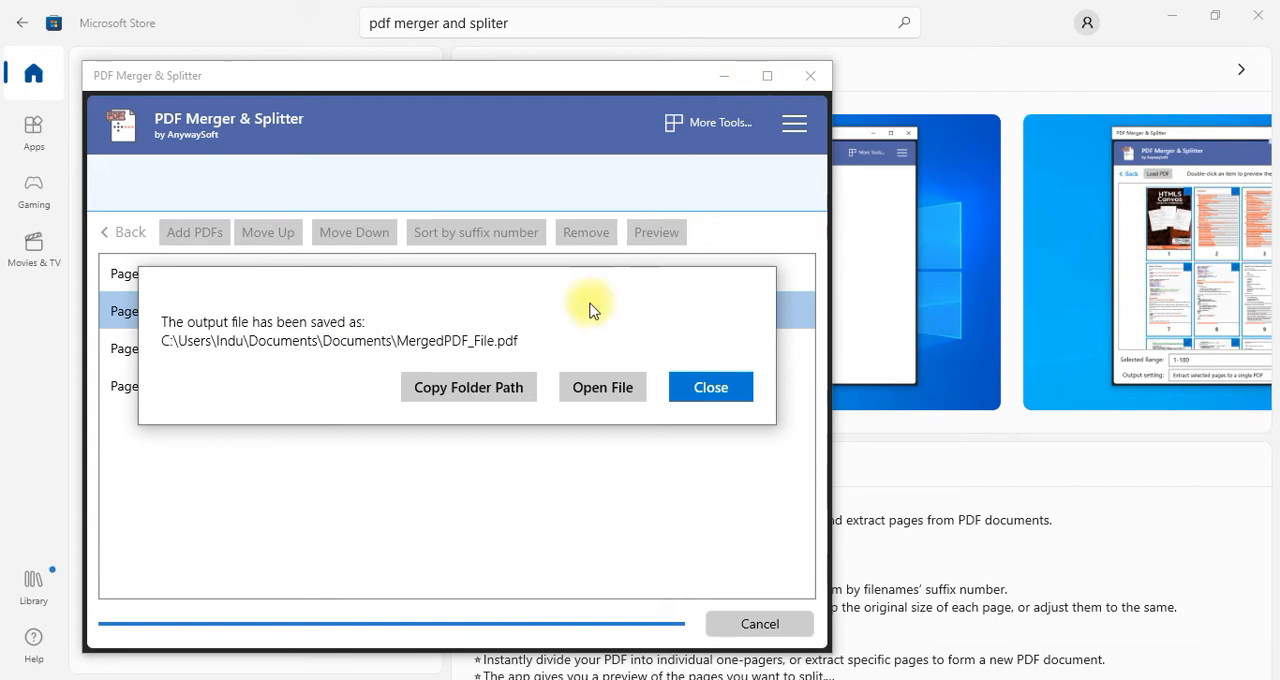
# Open the saved MergedPDF_File.pdf and look through its pages to check their order
pyautogui.click(615, 393)
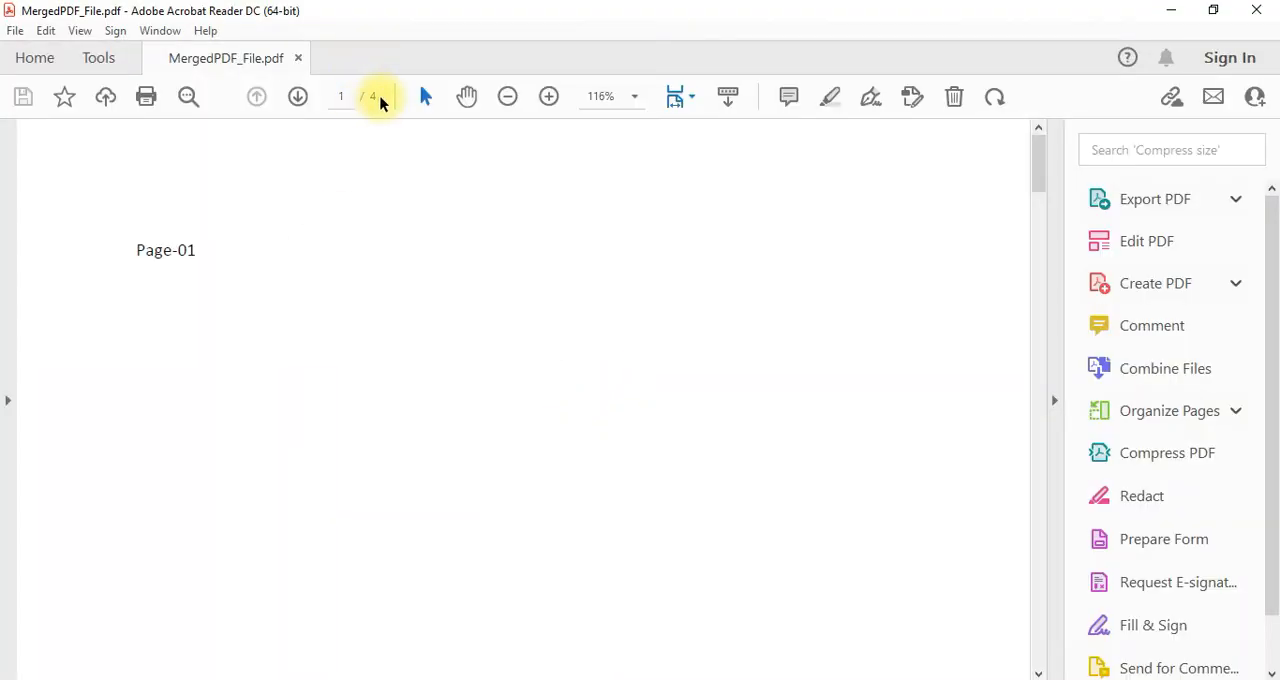
pyautogui.scroll(-5, 398, 306)
pyautogui.scroll(-15, 400, 306)
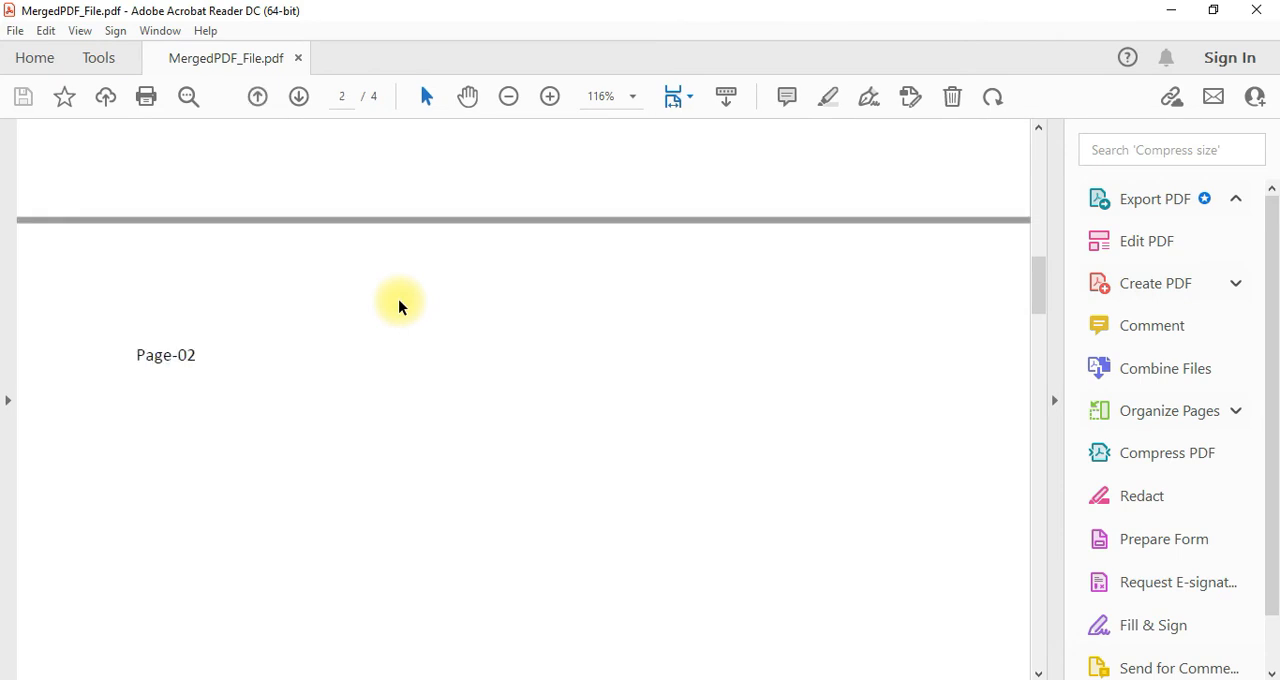
# Look through MergedPDF_File.pdf to its last page, reopen it from Documents, review the pages backwards and close it
pyautogui.scroll(-10, 406, 316)
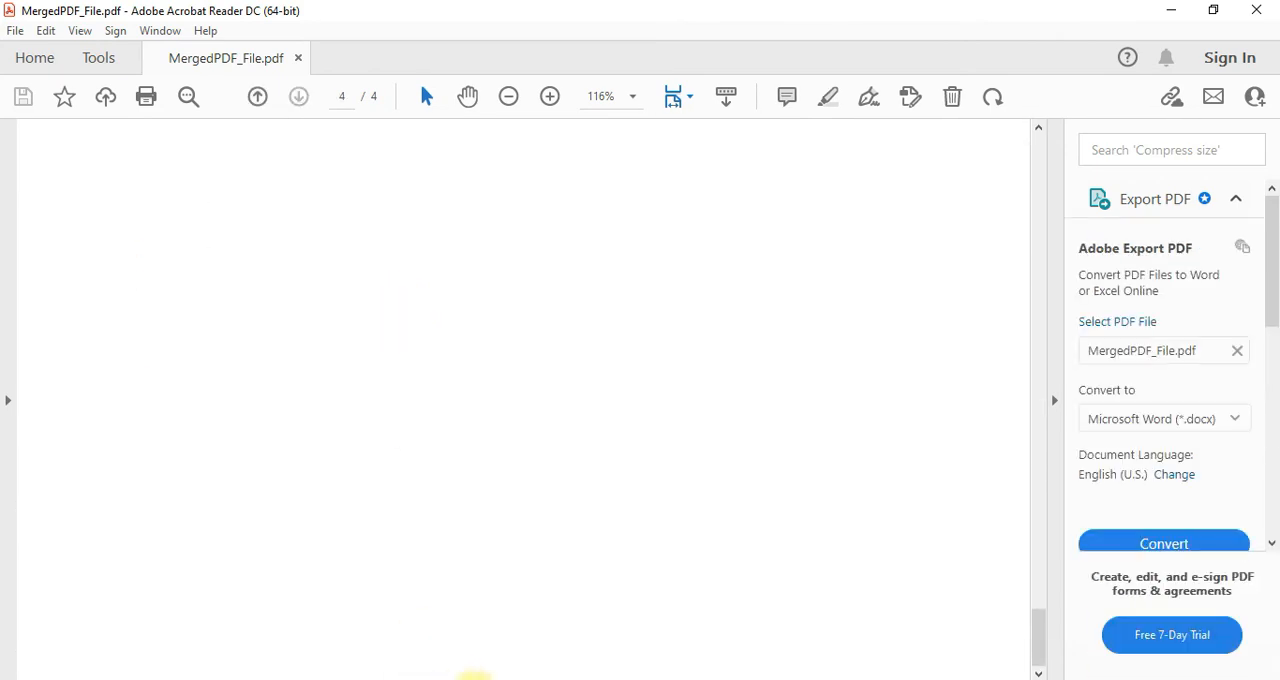
pyautogui.click(475, 679)
pyautogui.click(214, 124)
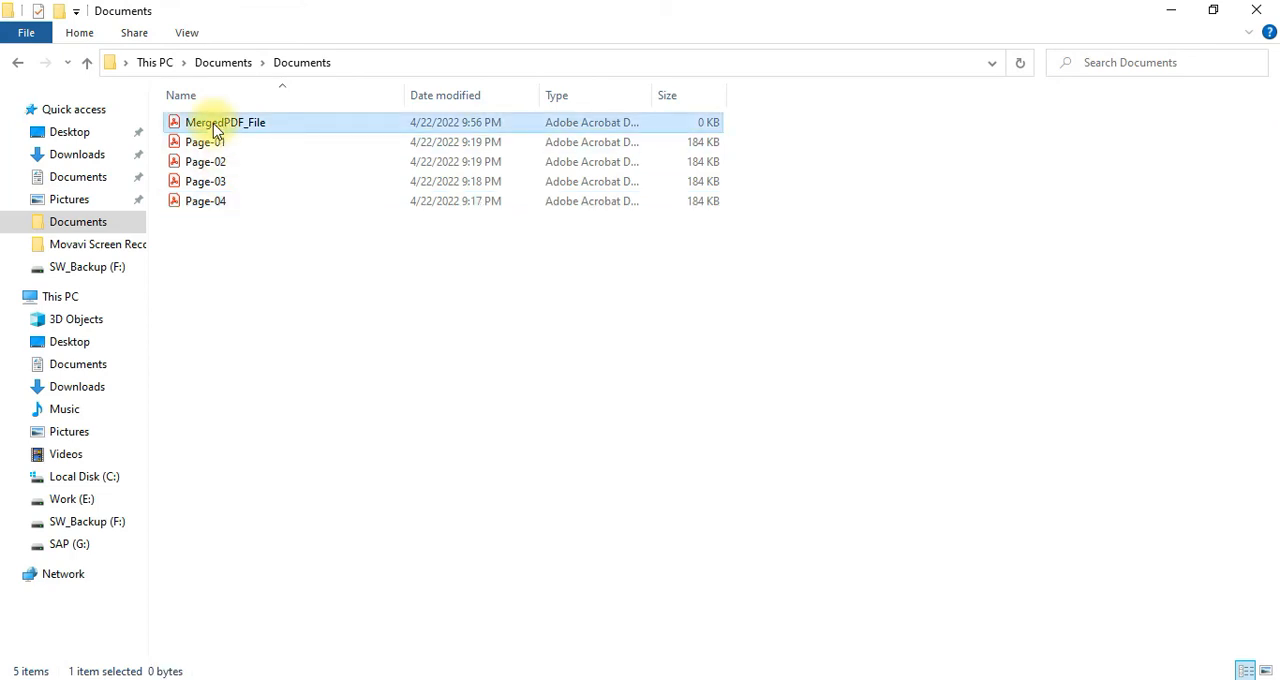
pyautogui.doubleClick(213, 123)
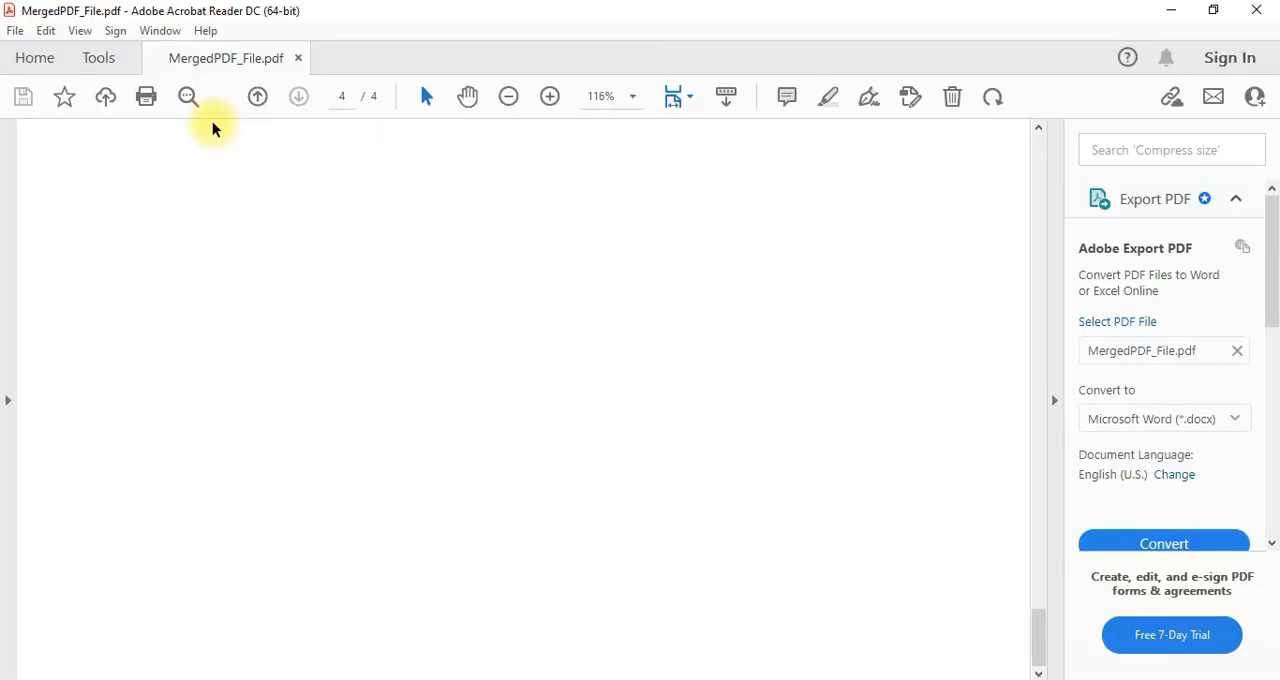
pyautogui.scroll(12, 380, 247)
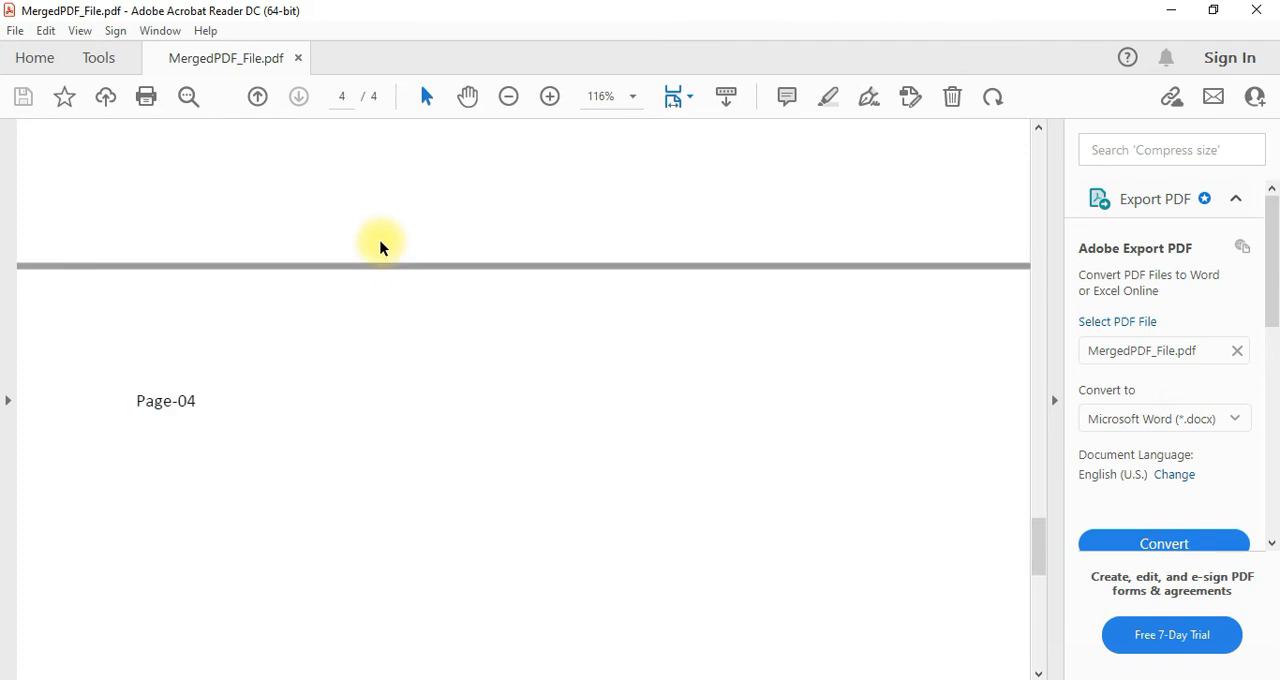
pyautogui.scroll(6, 380, 247)
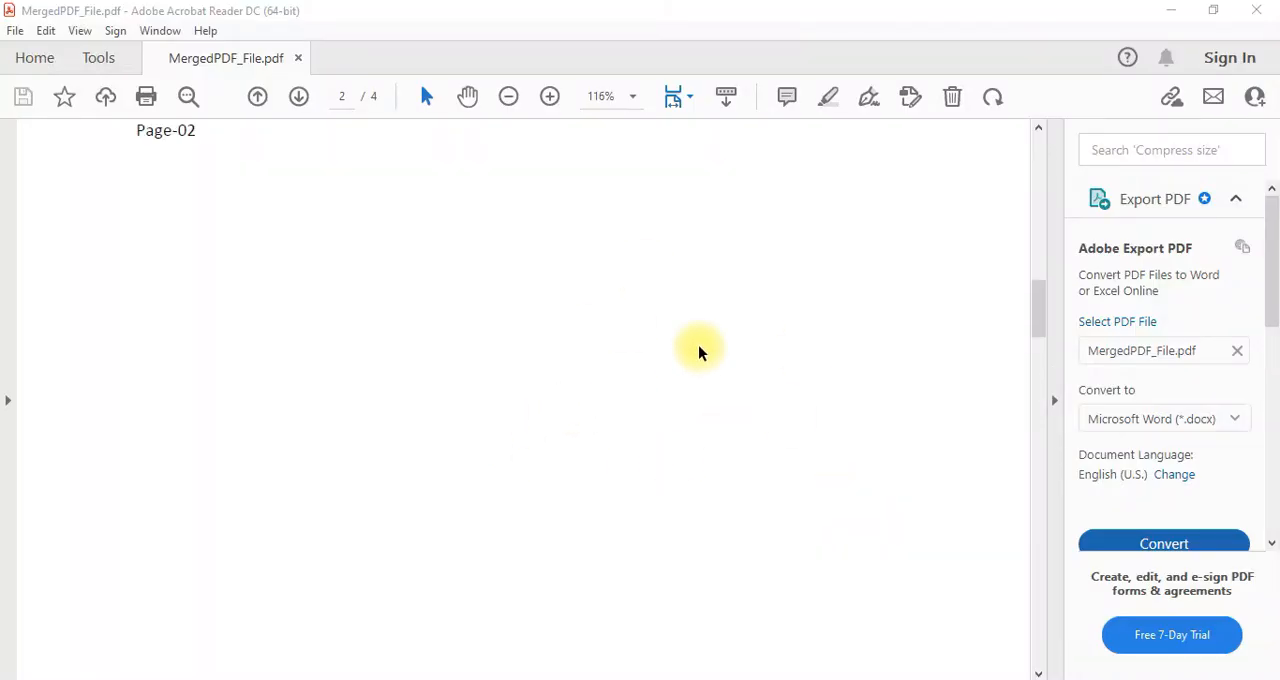
pyautogui.scroll(5, 808, 340)
pyautogui.click(1270, 7)
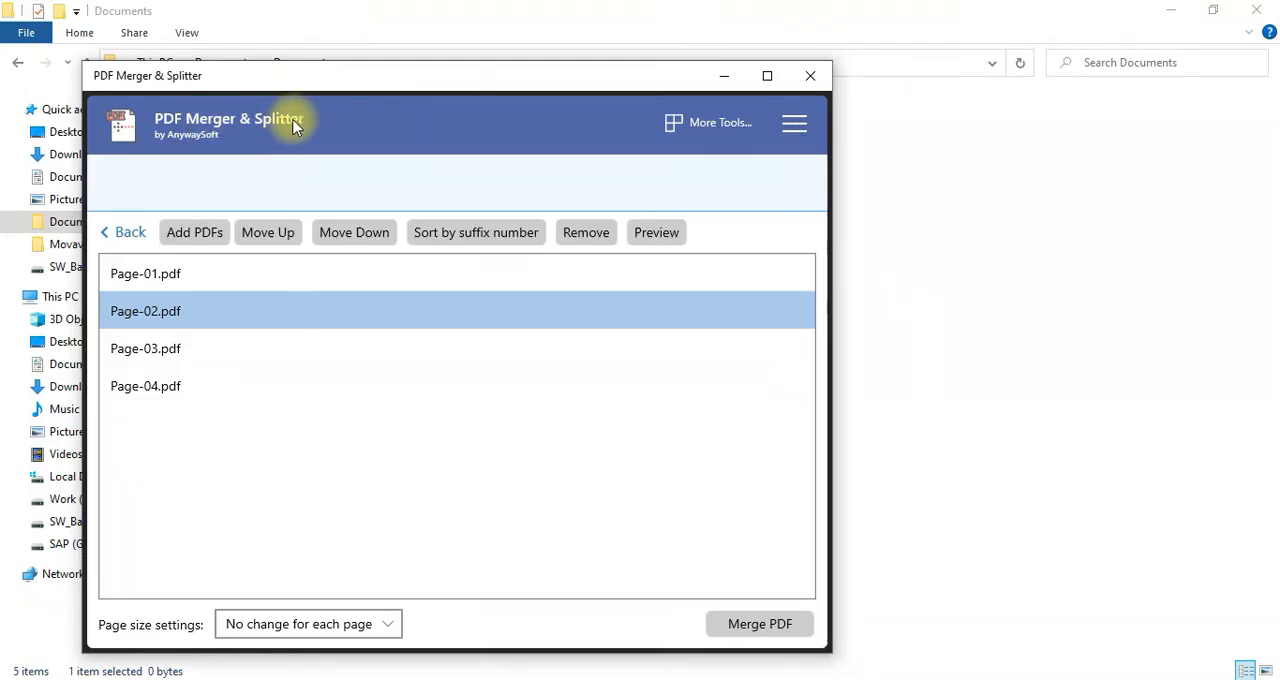
# Return to the PDF Merger & Splitter home page, discarding the merge list, maximize the window and start Split PDF
pyautogui.click(128, 240)
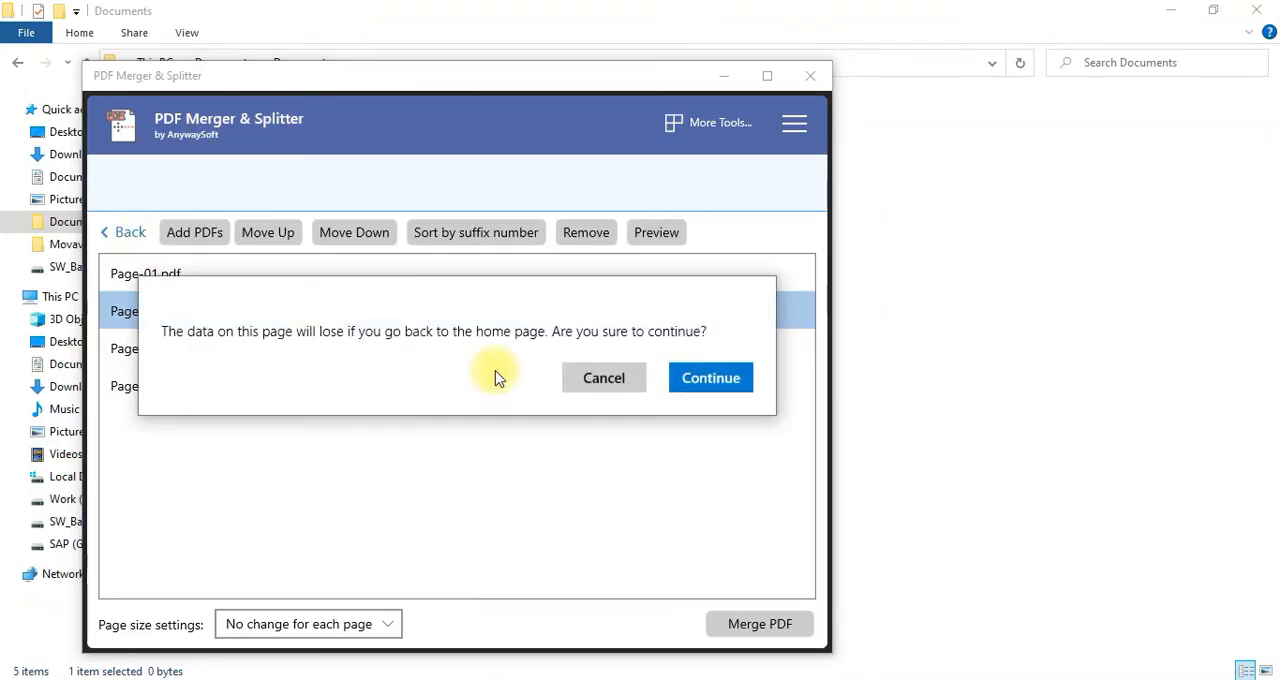
pyautogui.click(709, 378)
pyautogui.click(770, 77)
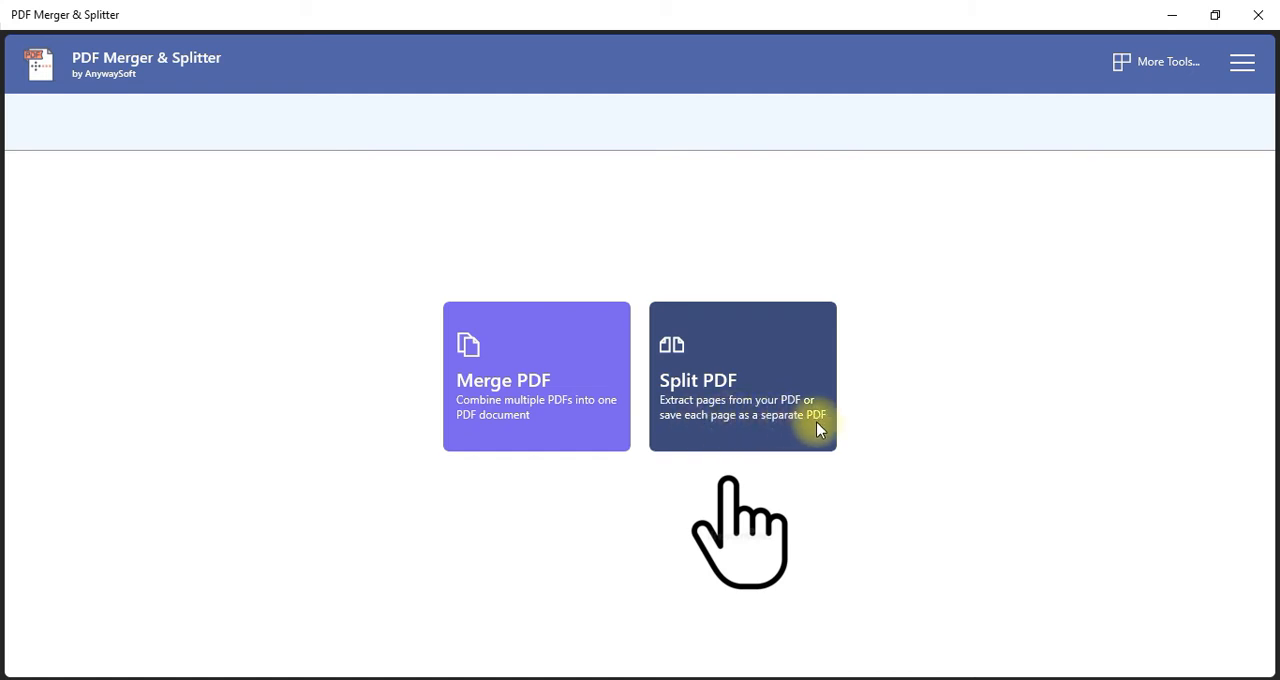
pyautogui.click(750, 404)
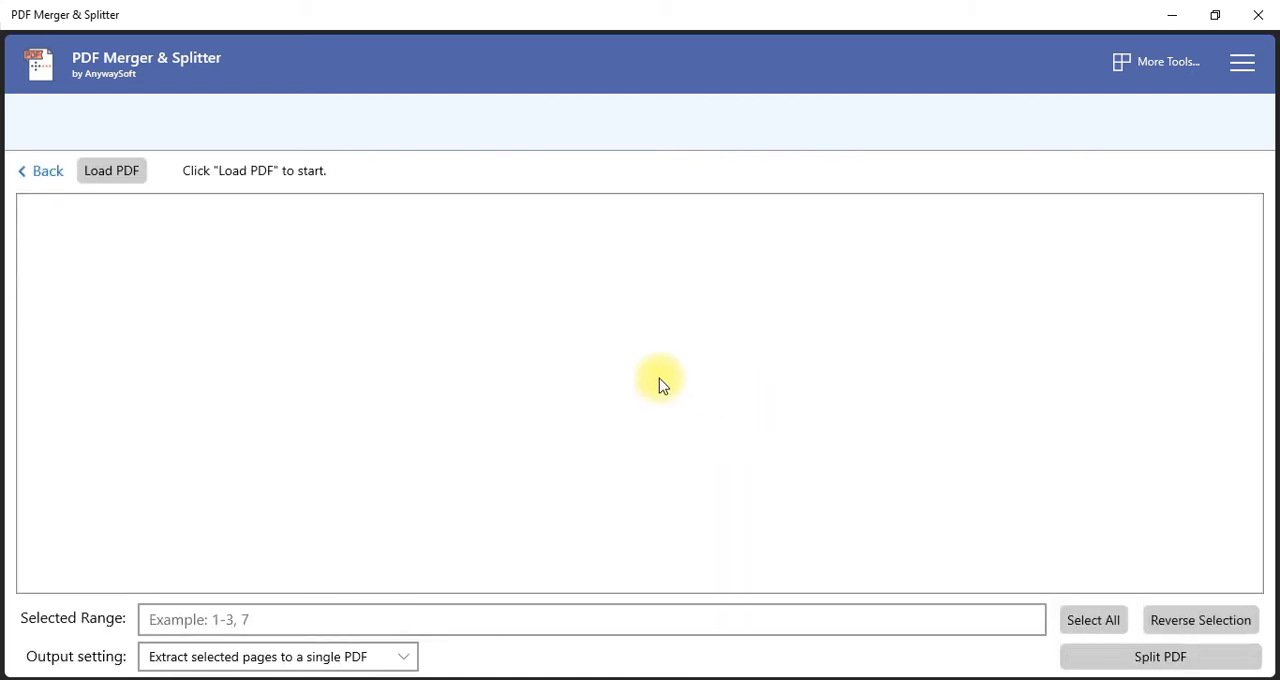
# Load MergedPDF_File from the Documents folder as the PDF to split
pyautogui.click(116, 172)
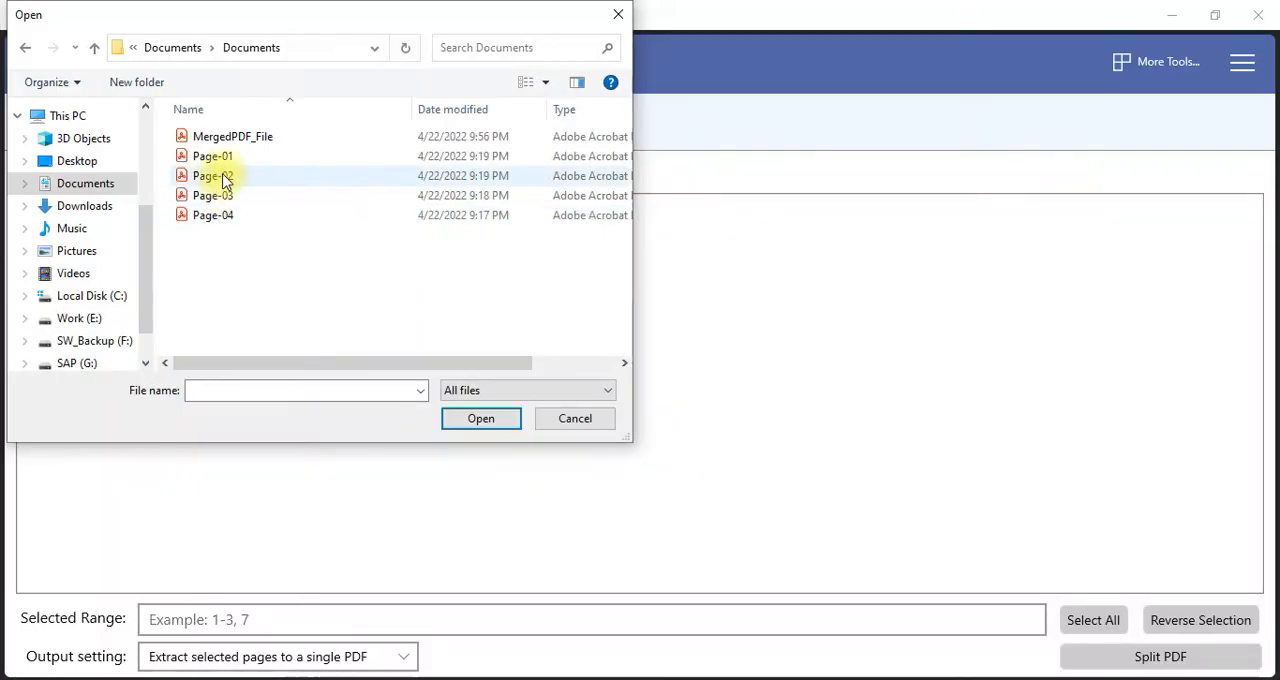
pyautogui.click(263, 138)
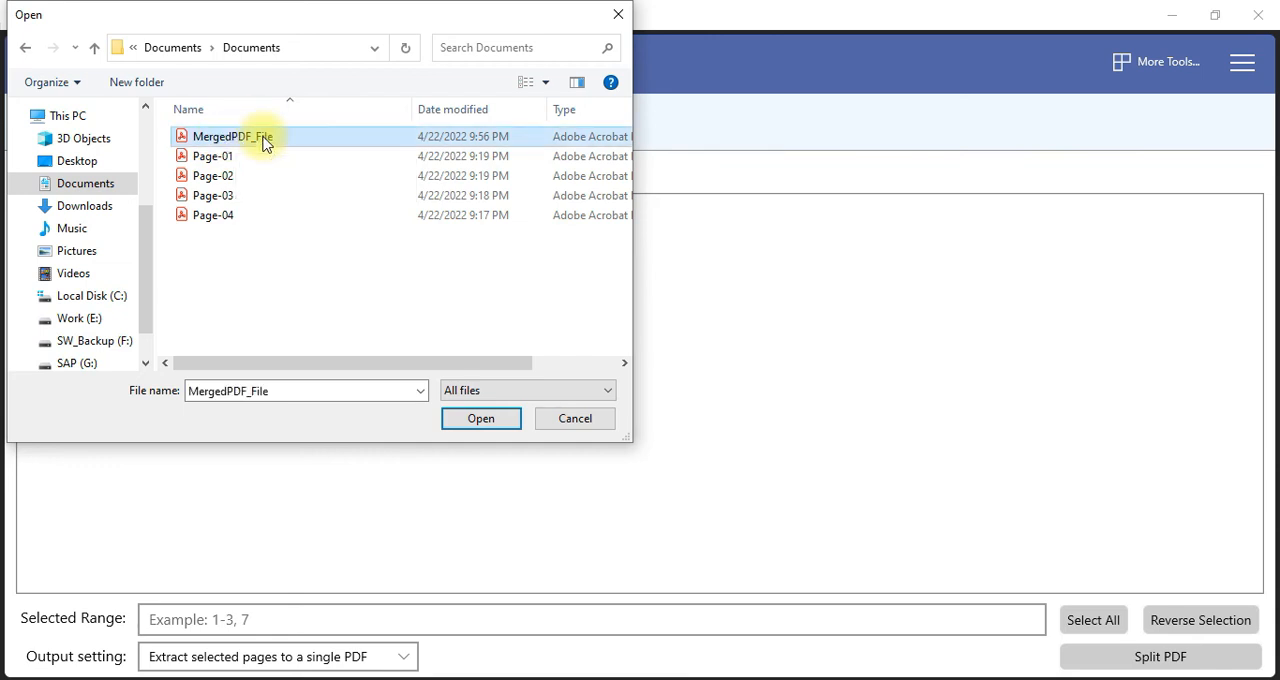
pyautogui.click(471, 427)
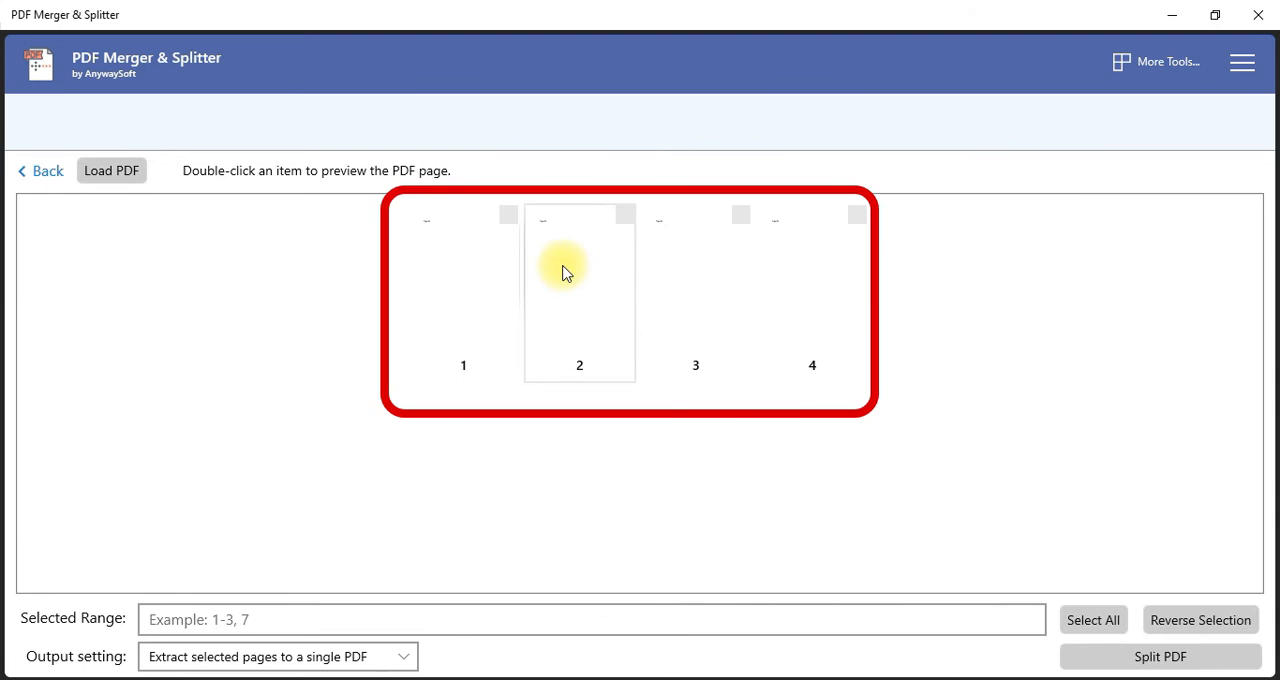
# Select pages 1 and 4 for splitting and set the output to Extract each selected page to a PDF
pyautogui.click(479, 285)
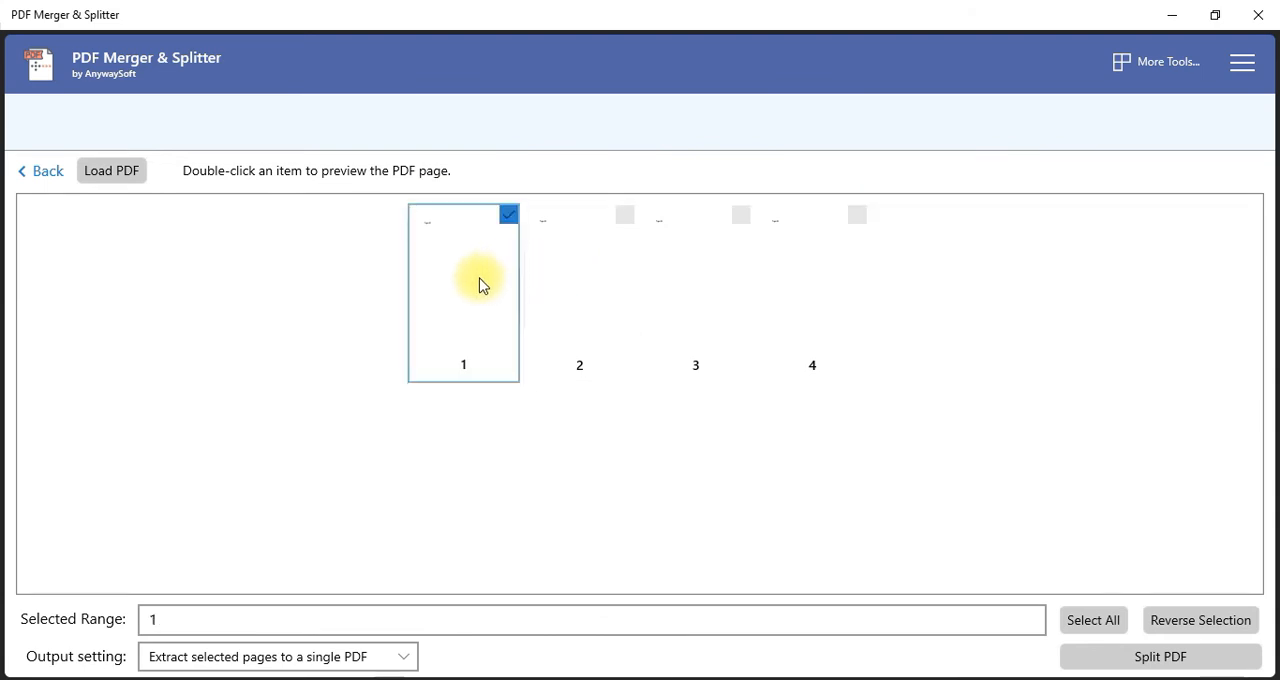
pyautogui.click(833, 275)
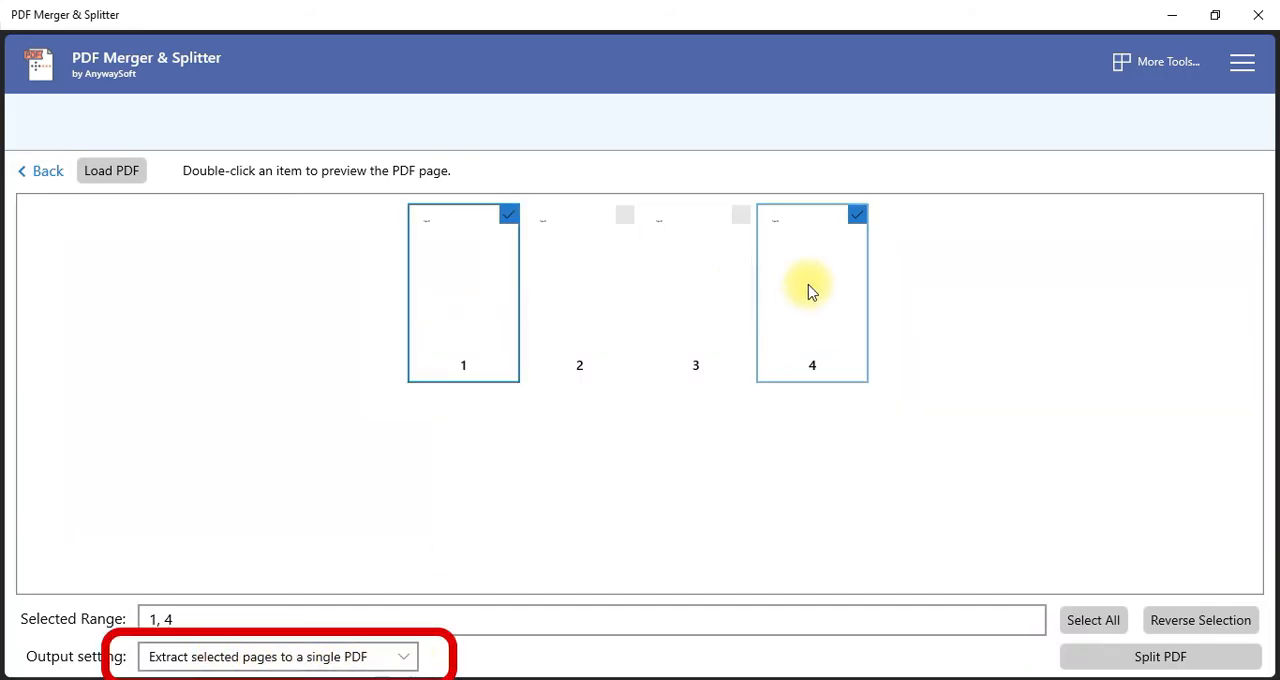
pyautogui.click(410, 658)
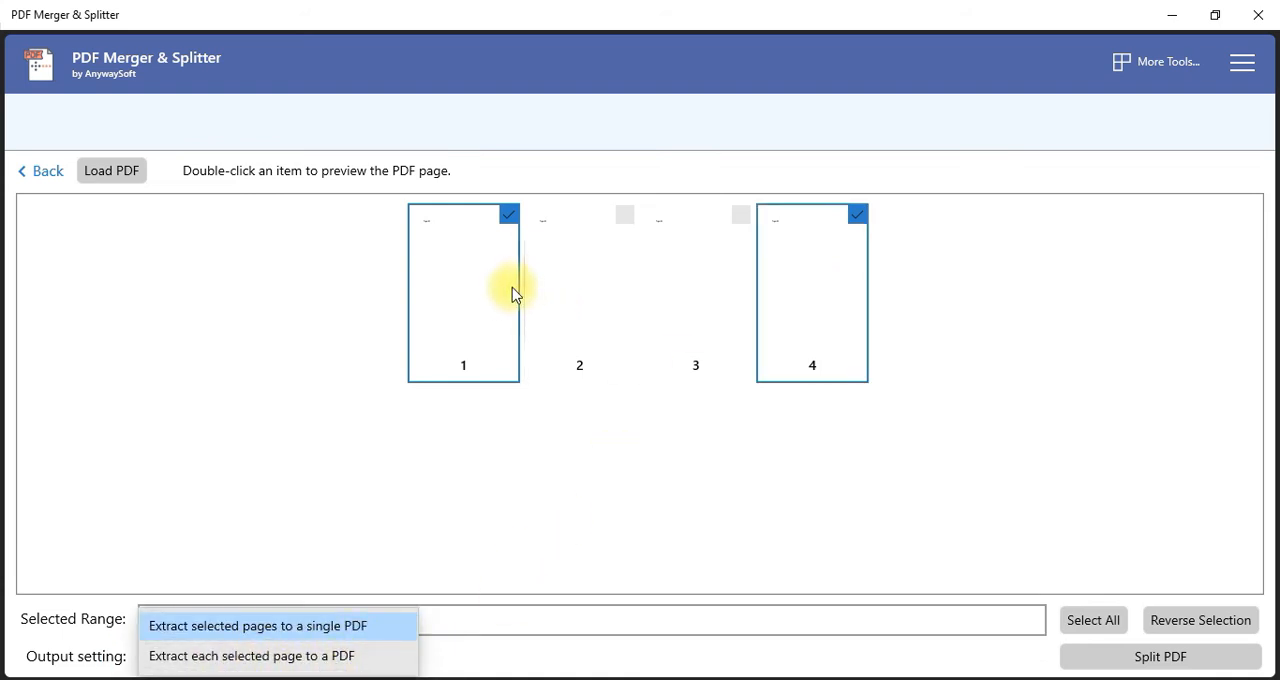
pyautogui.click(330, 660)
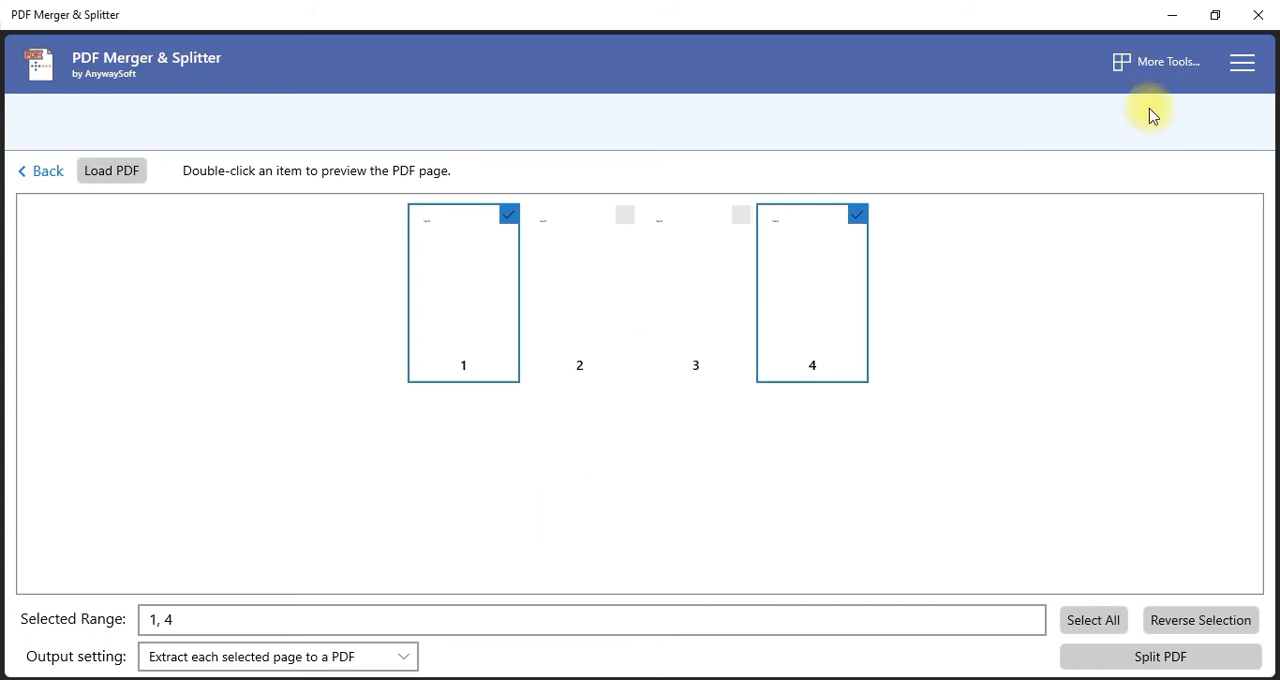
pyautogui.click(287, 656)
pyautogui.click(290, 662)
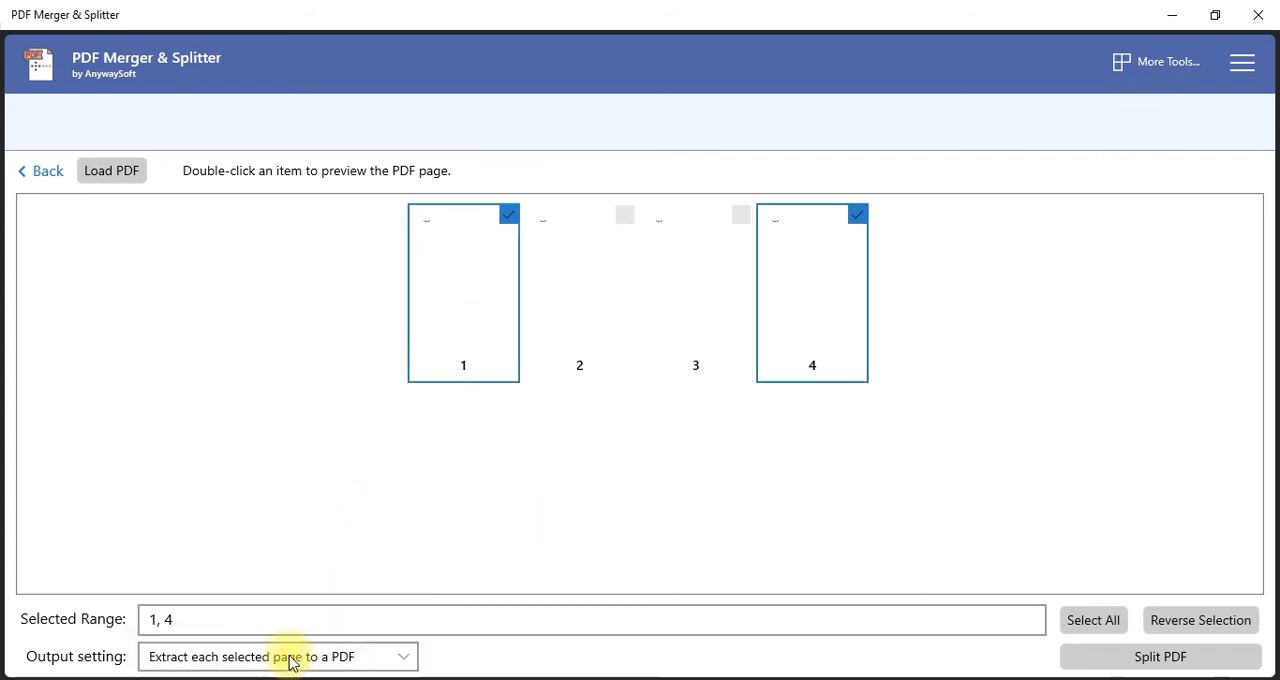
# Restore the window size and split the PDF into a new folder named PDF Split Documents inside Documents
pyautogui.click(1215, 15)
pyautogui.click(617, 572)
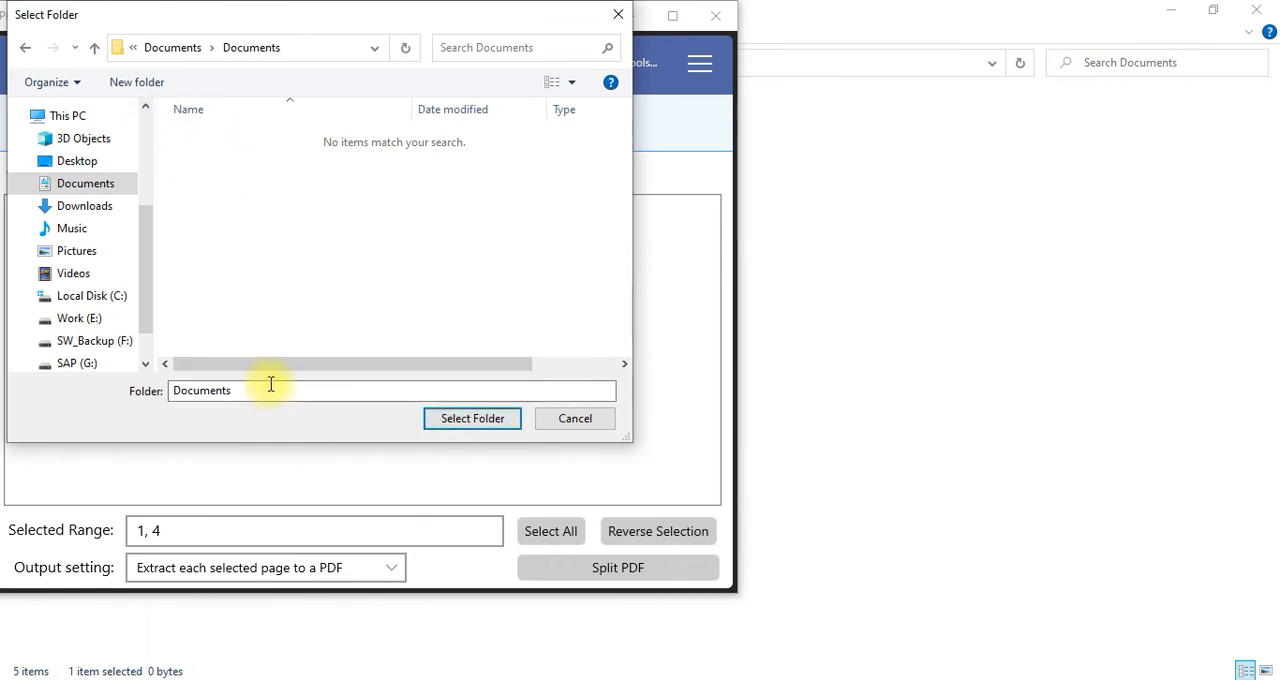
pyautogui.click(162, 90)
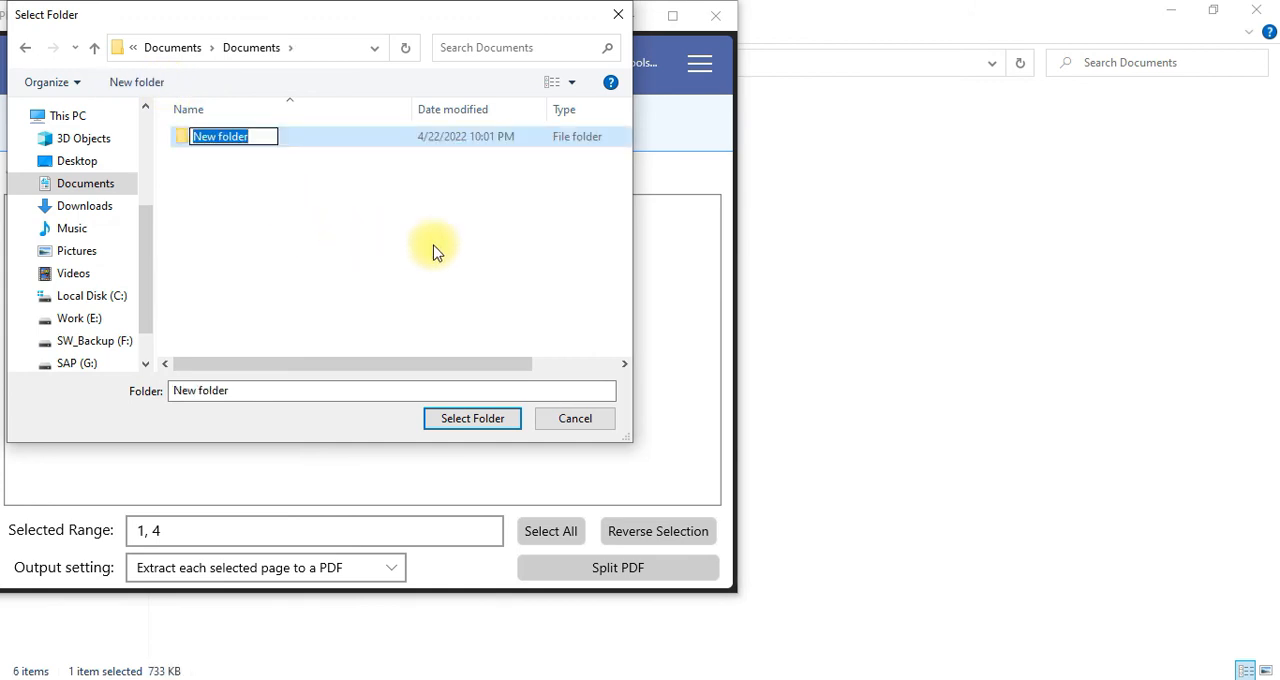
pyautogui.write('PDF ')
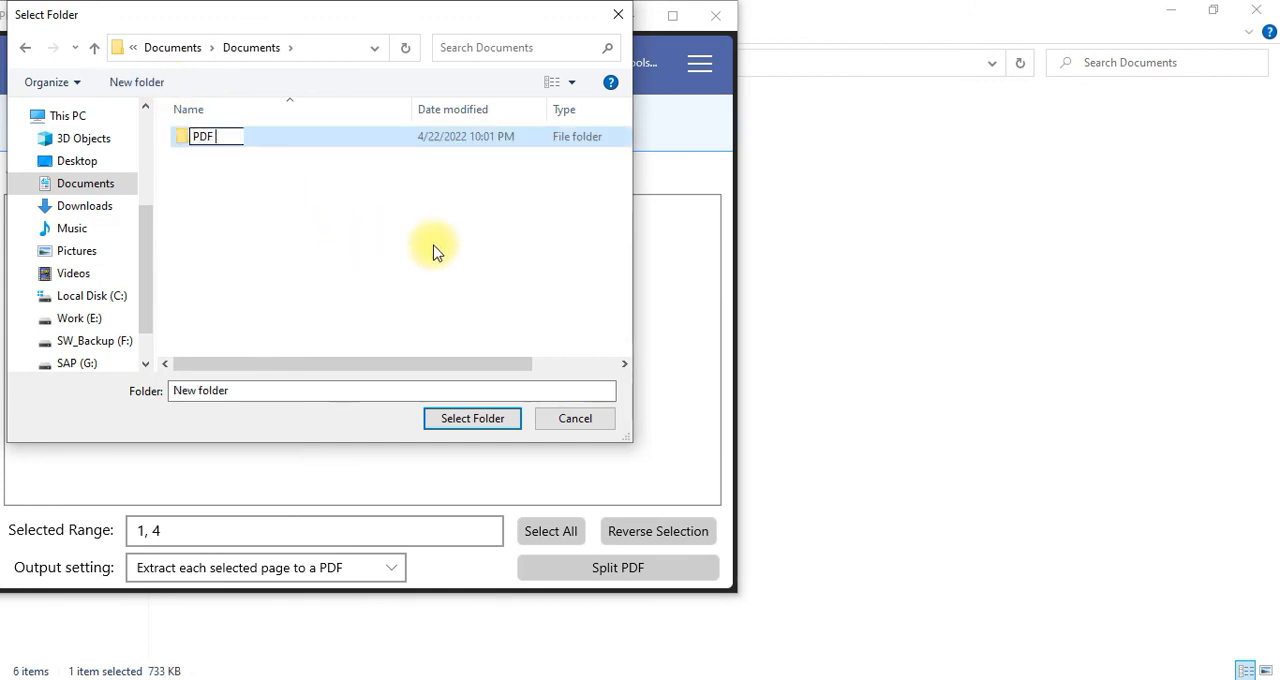
pyautogui.write('Split')
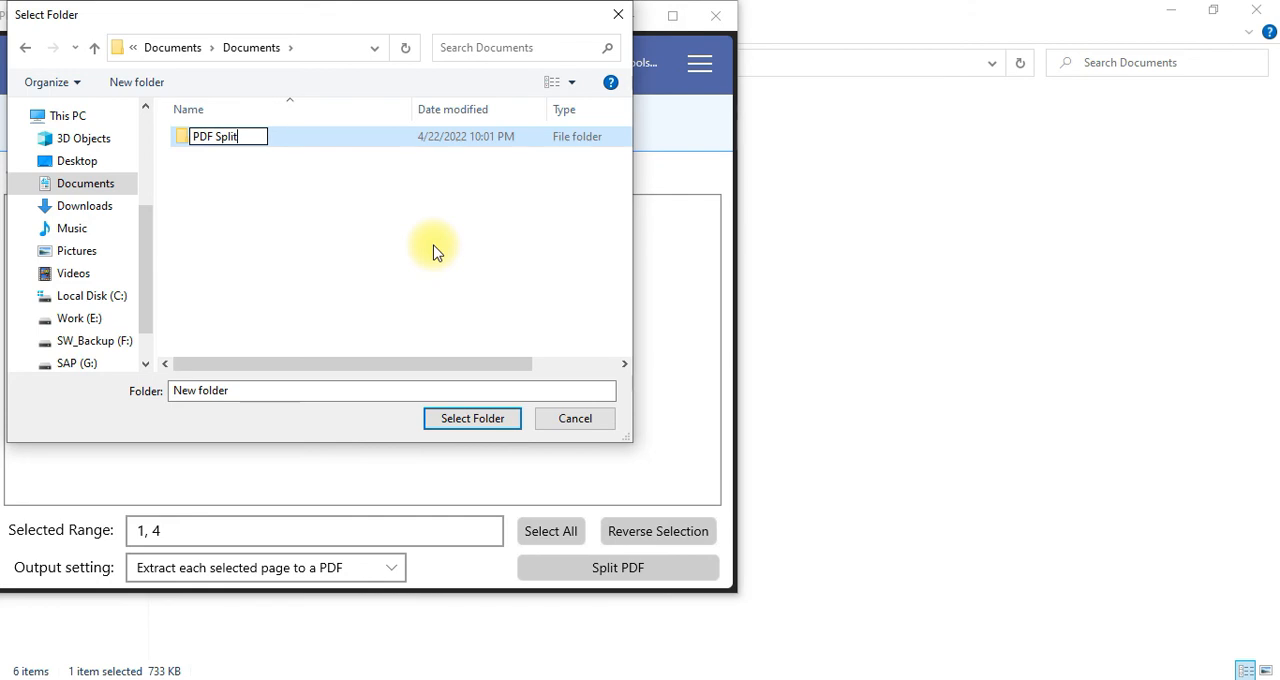
pyautogui.write(' Documents')
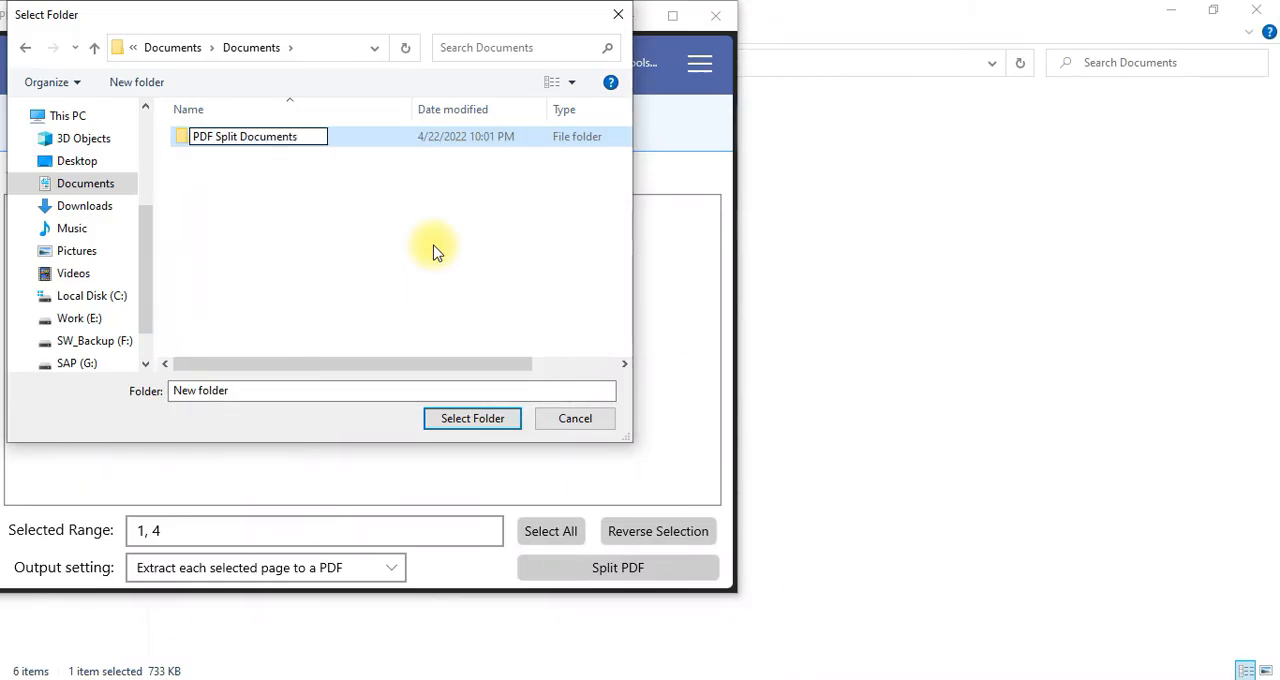
pyautogui.press('Return')
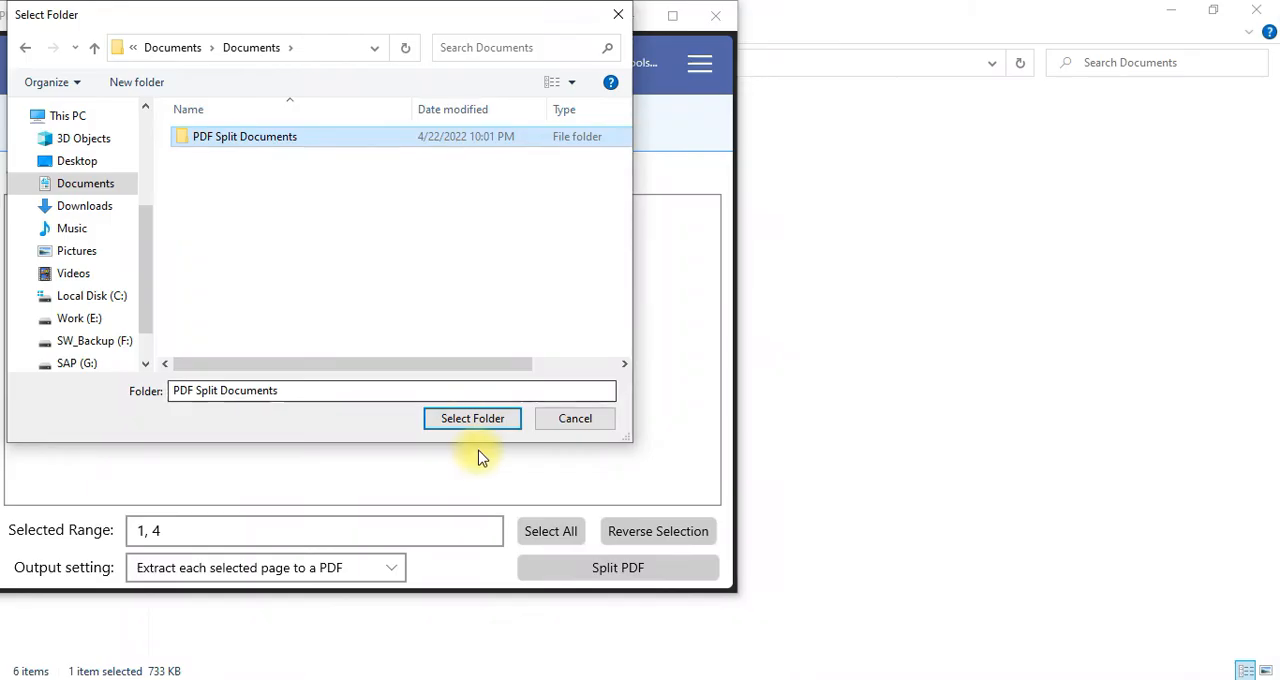
pyautogui.click(474, 420)
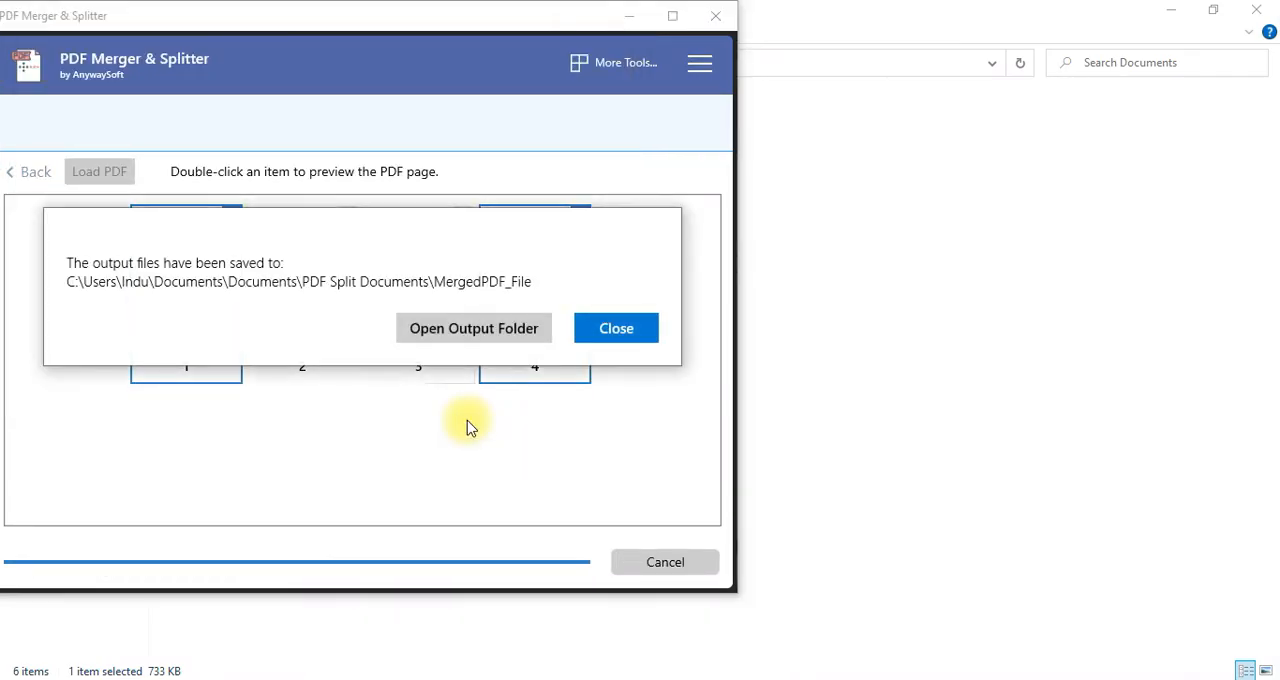
pyautogui.click(605, 336)
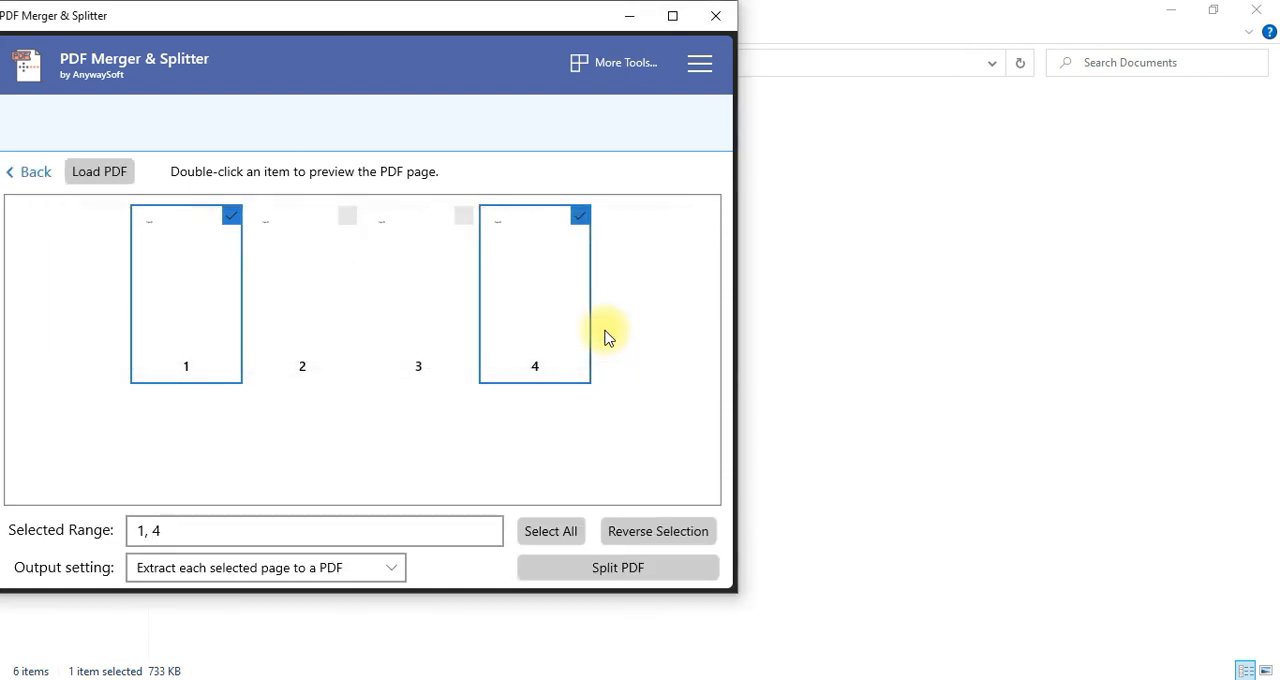
# Open the MergedPDF_File subfolder of PDF Split Documents in File Explorer and view MergedPDF_File-Page1
pyautogui.click(490, 679)
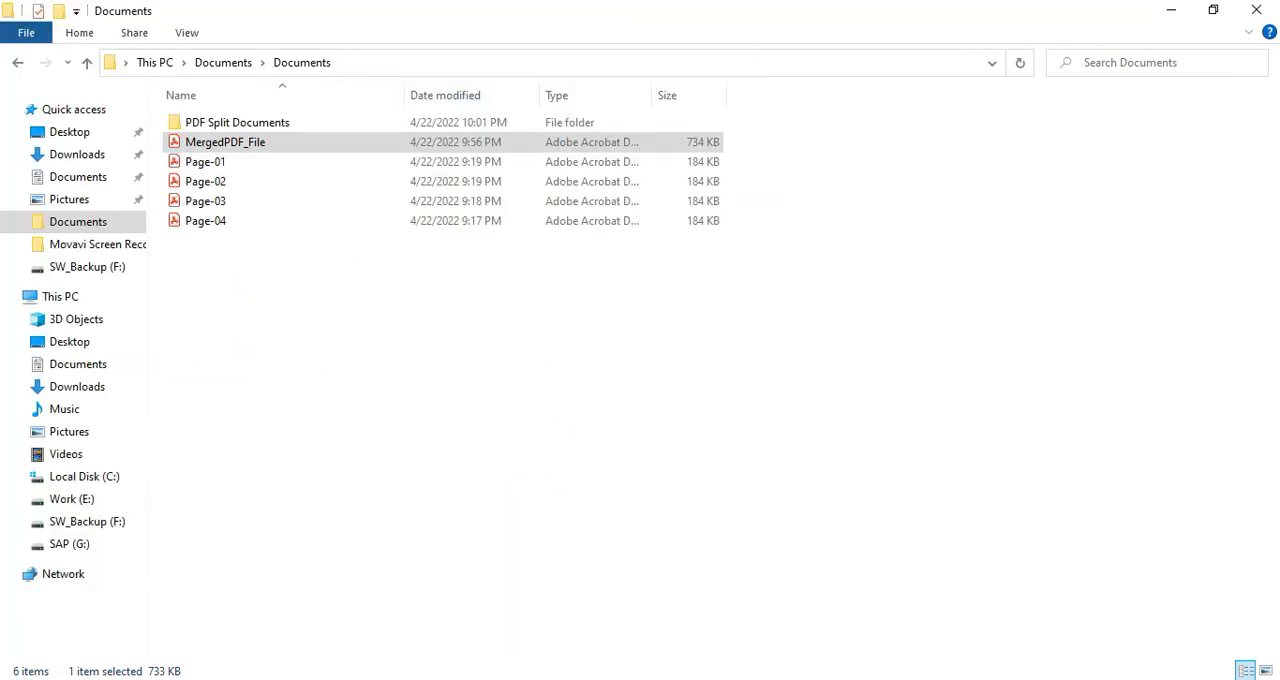
pyautogui.doubleClick(260, 122)
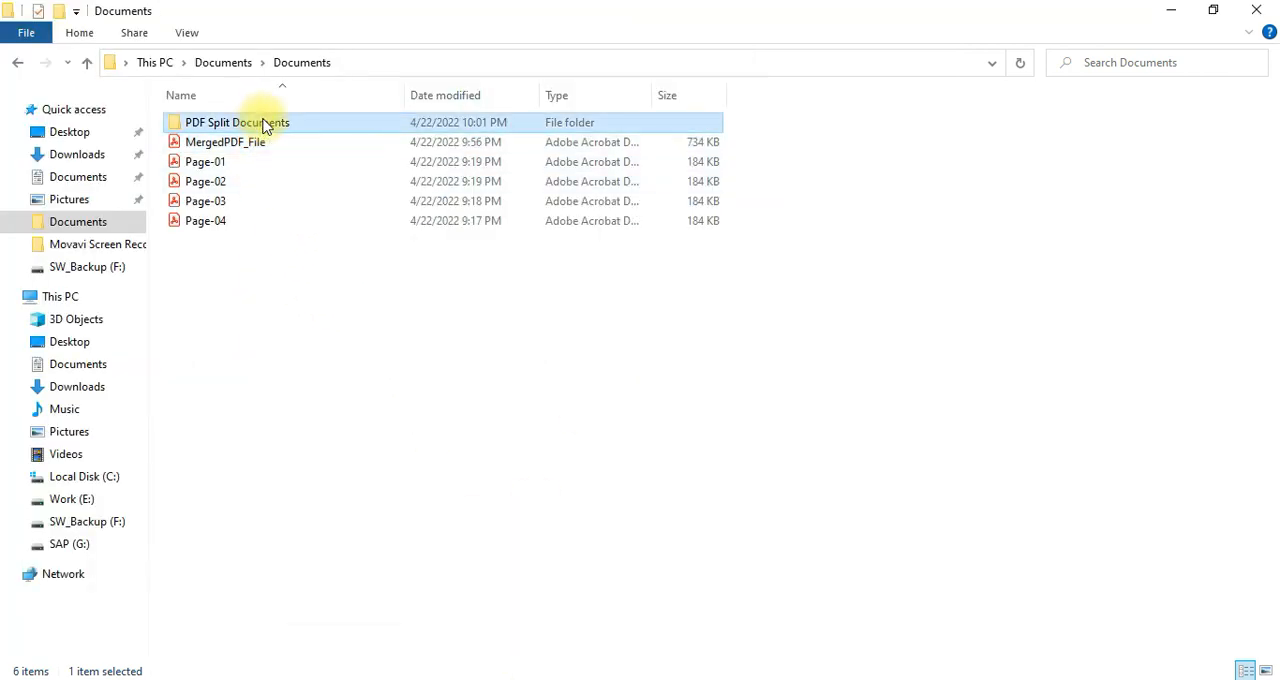
pyautogui.doubleClick(265, 125)
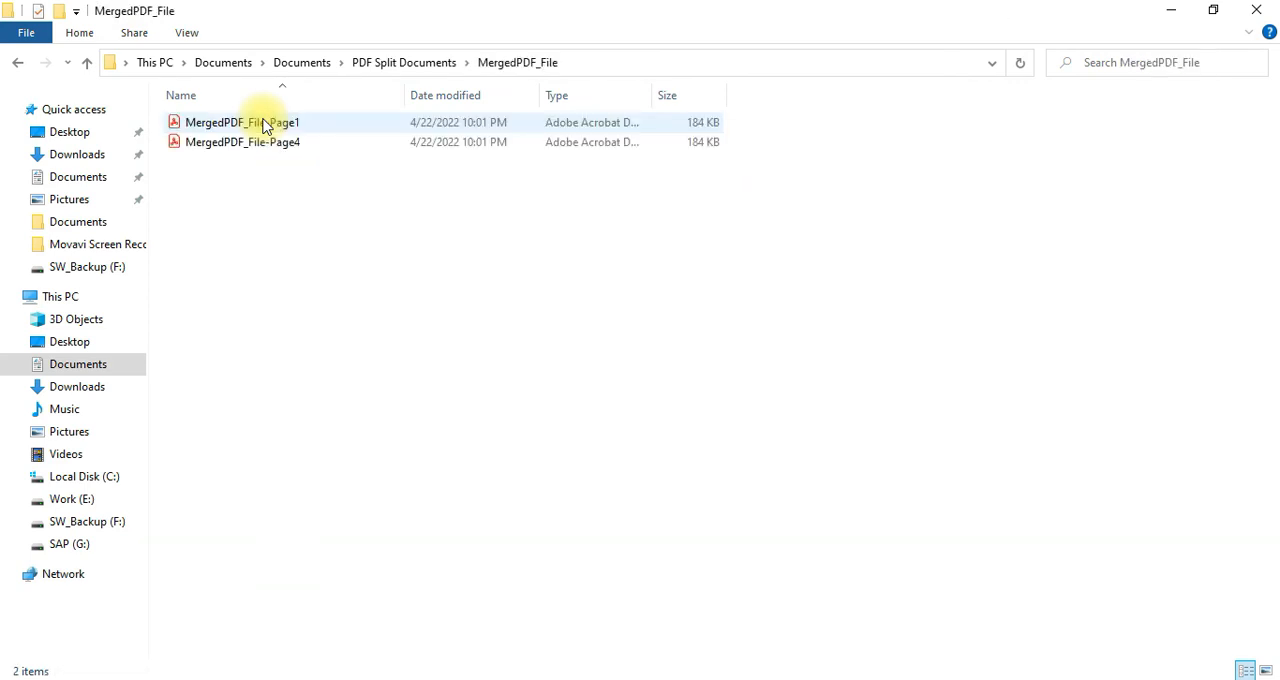
pyautogui.click(290, 144)
pyautogui.click(287, 123)
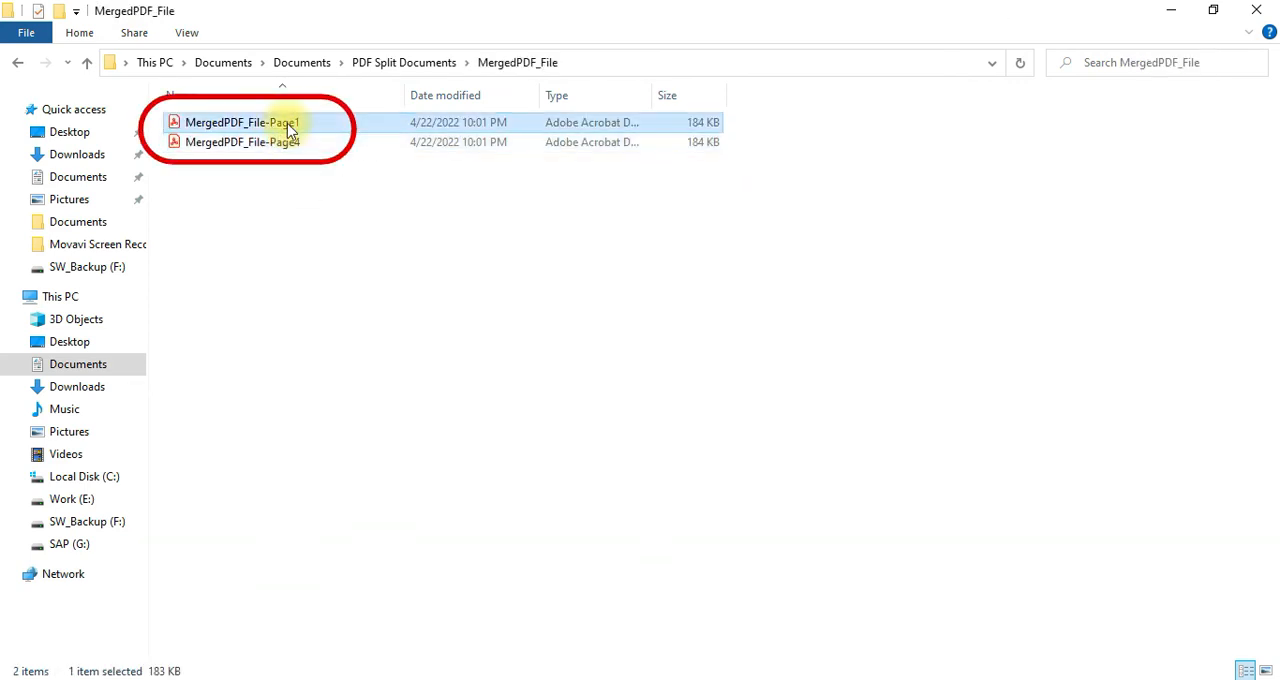
pyautogui.click(300, 143)
pyautogui.click(282, 126)
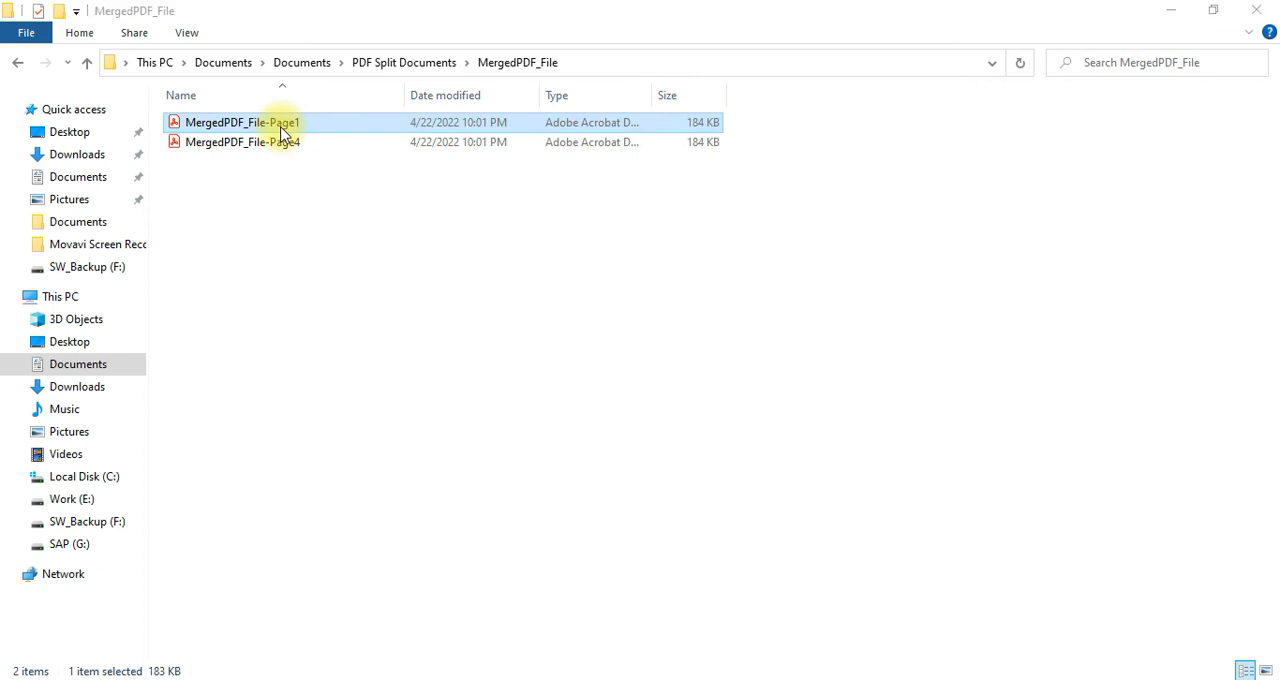
pyautogui.scroll(-3, 246, 263)
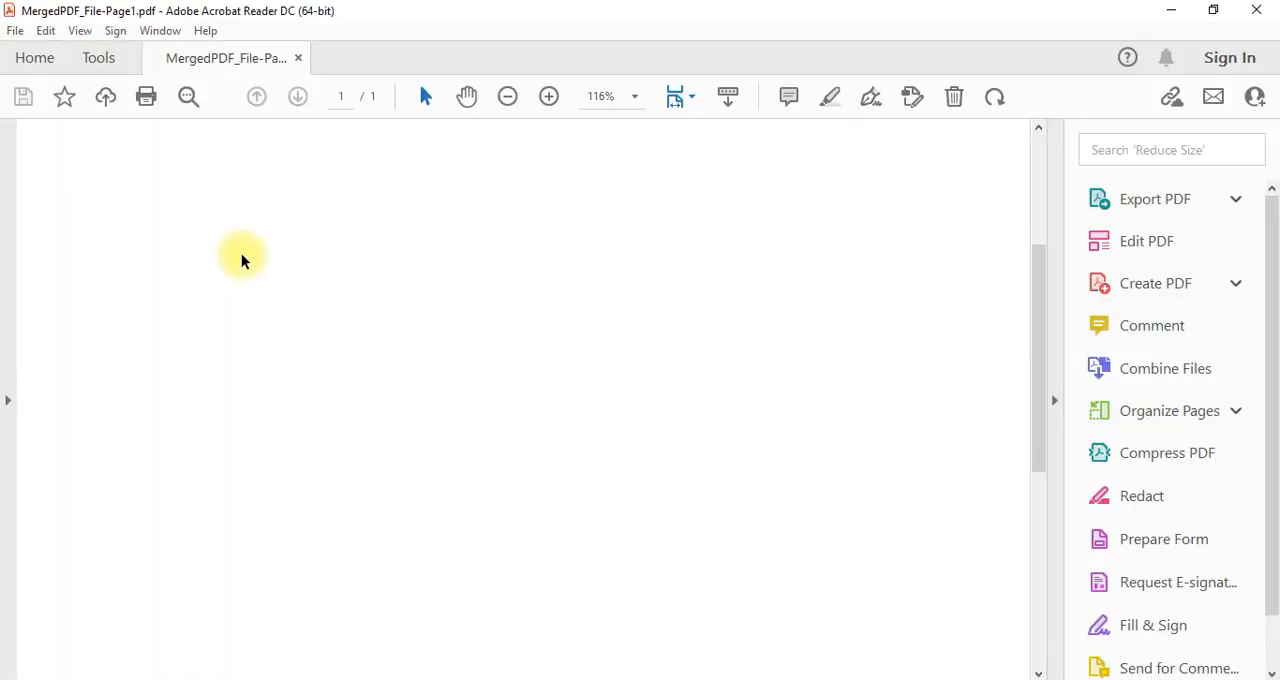
pyautogui.click(1171, 10)
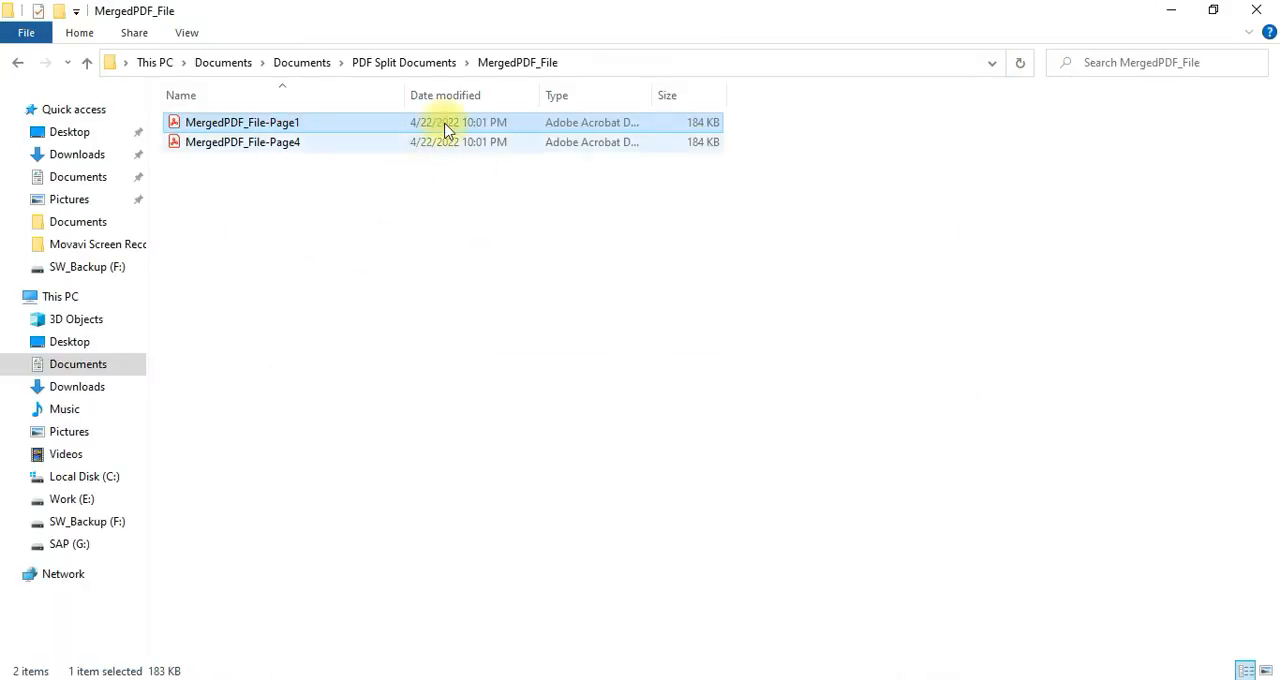
# Open MergedPDF_File-Page4 and compare its content with MergedPDF_File-Page1
pyautogui.click(298, 143)
pyautogui.press('Return')
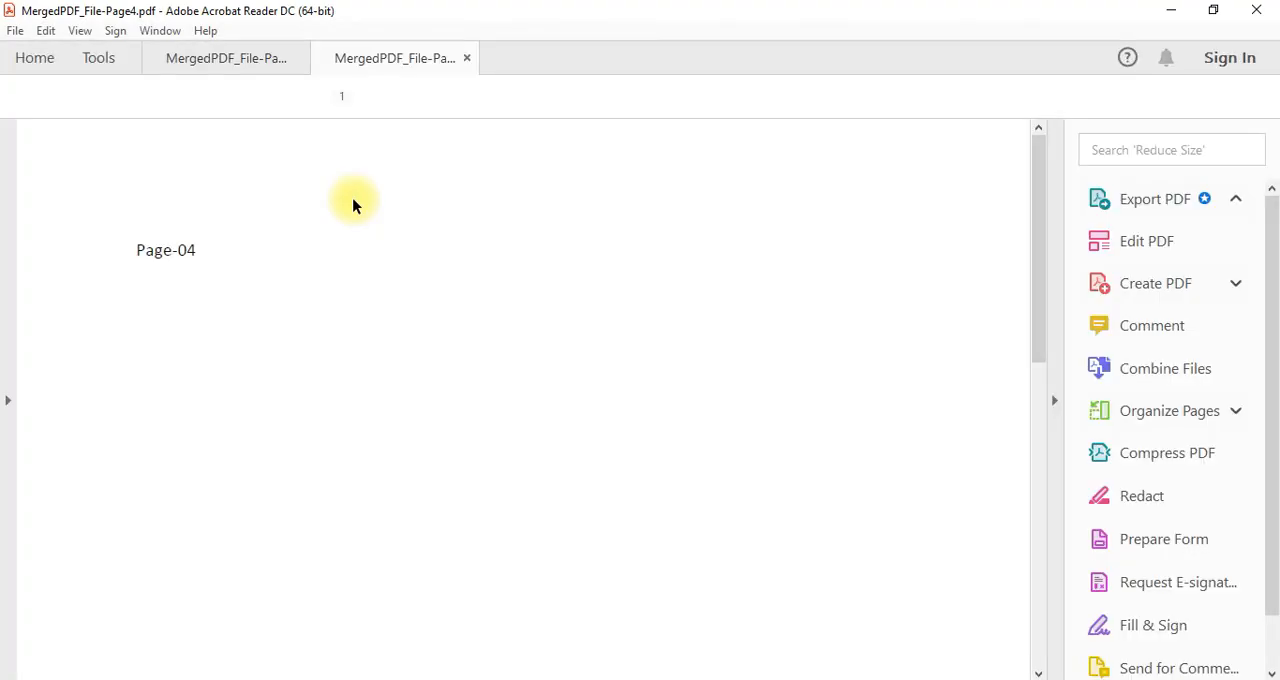
pyautogui.click(262, 60)
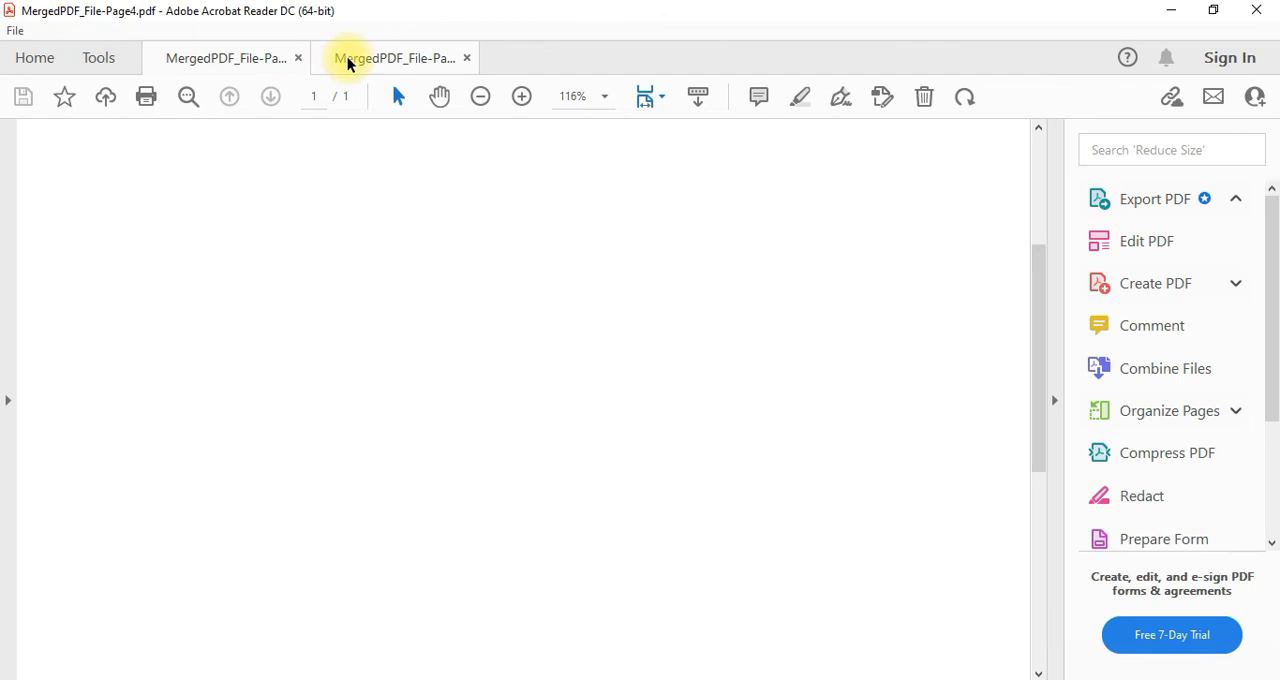
pyautogui.click(348, 60)
pyautogui.click(260, 62)
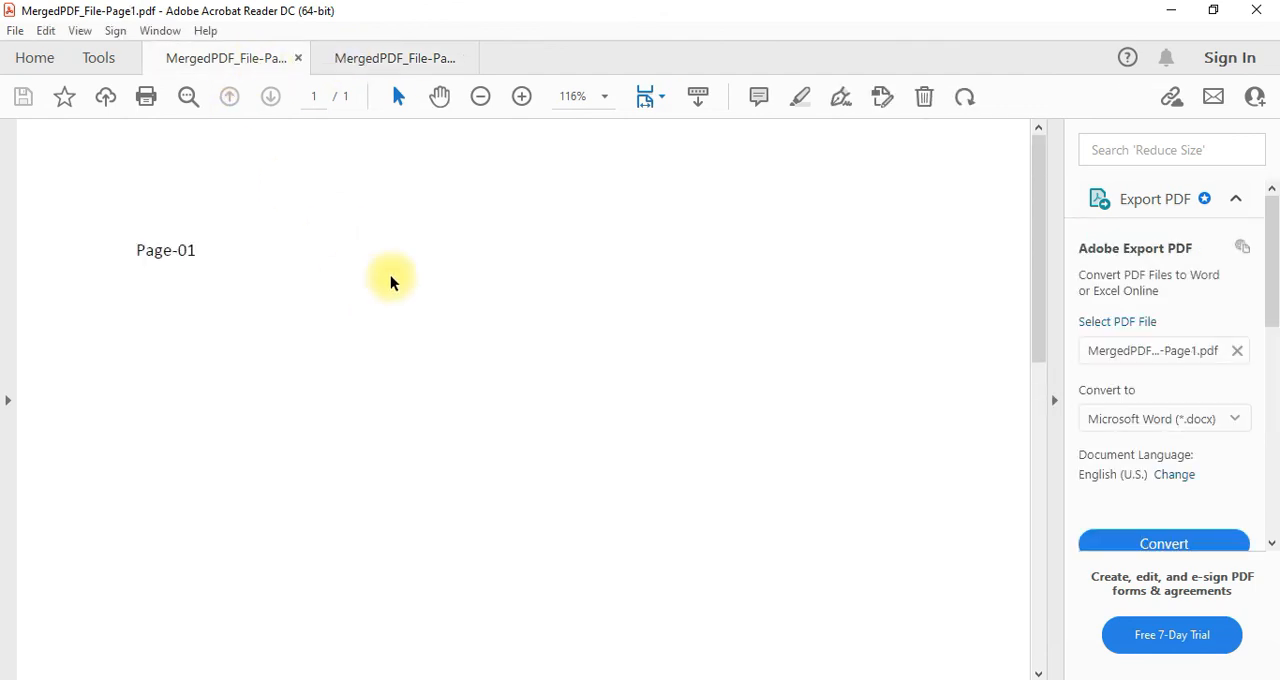
# Switch to PDF Merger & Splitter, return to its home page discarding the split data, and maximize the window
pyautogui.click(610, 678)
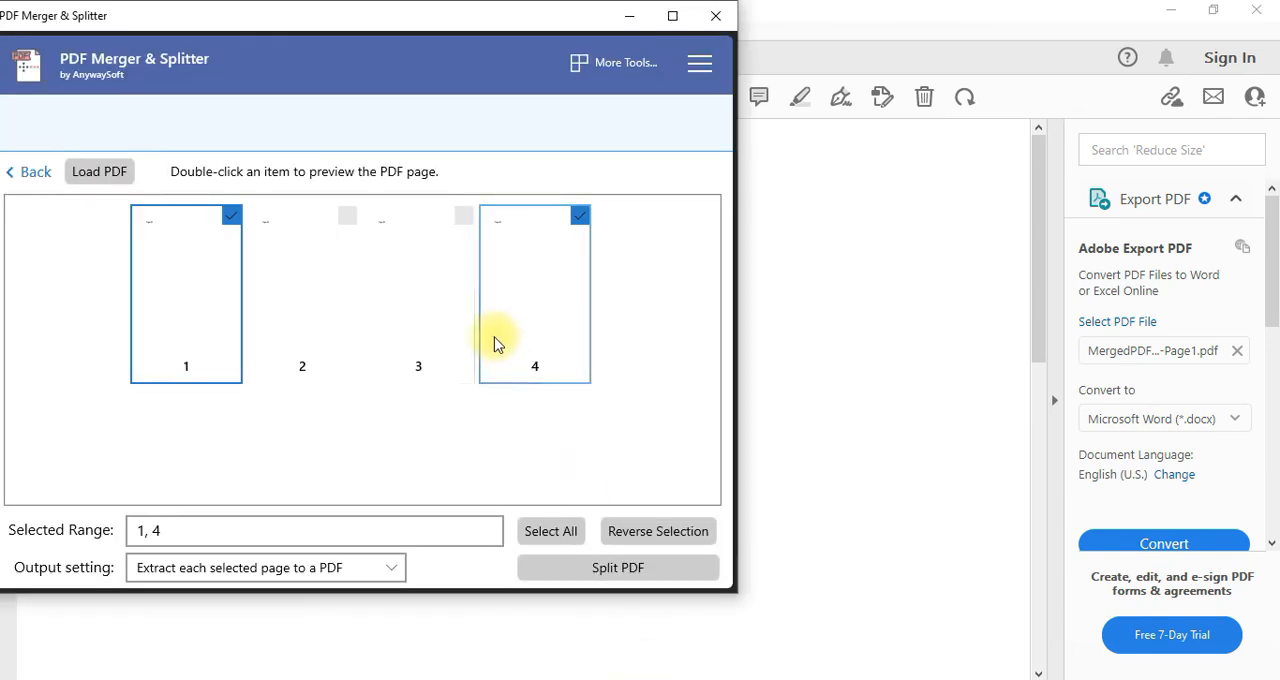
pyautogui.click(42, 172)
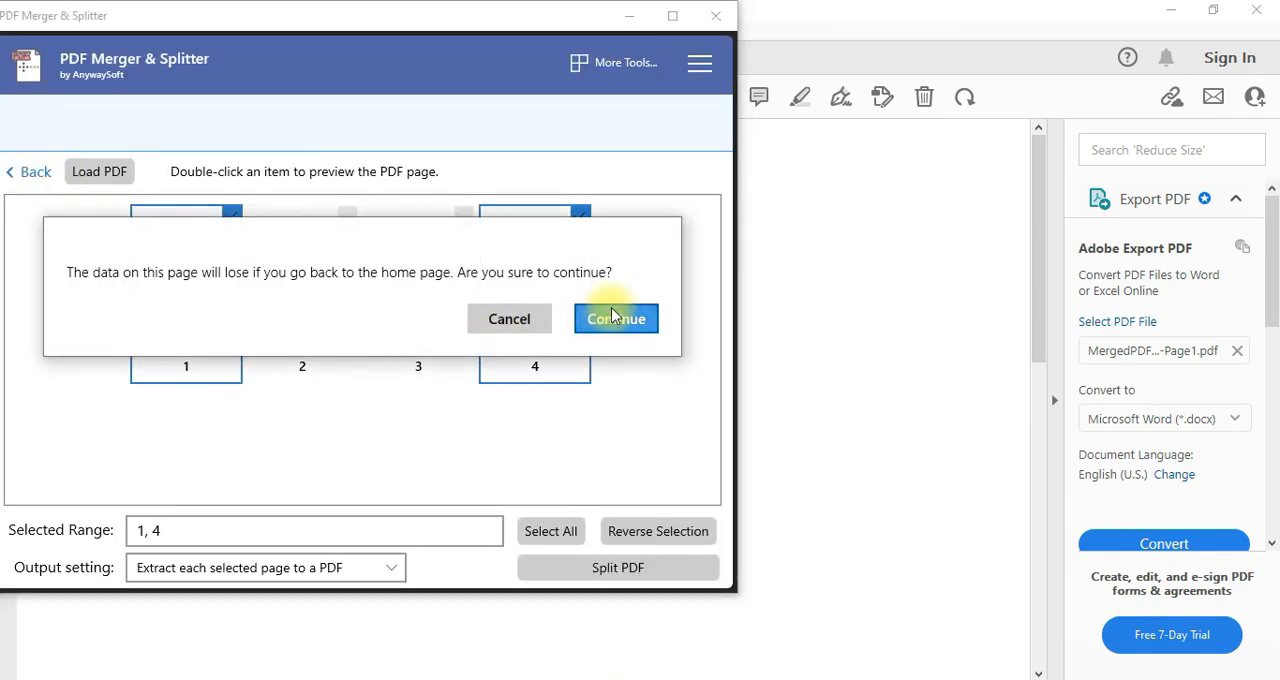
pyautogui.click(611, 312)
pyautogui.click(672, 15)
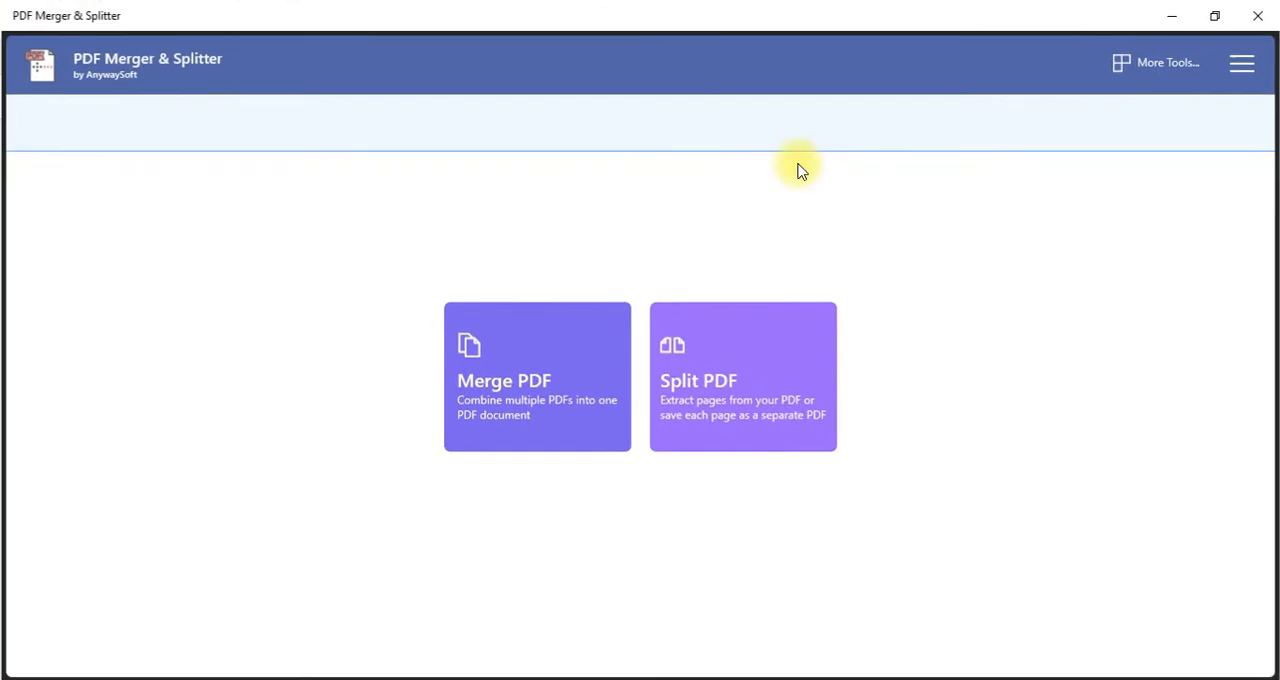